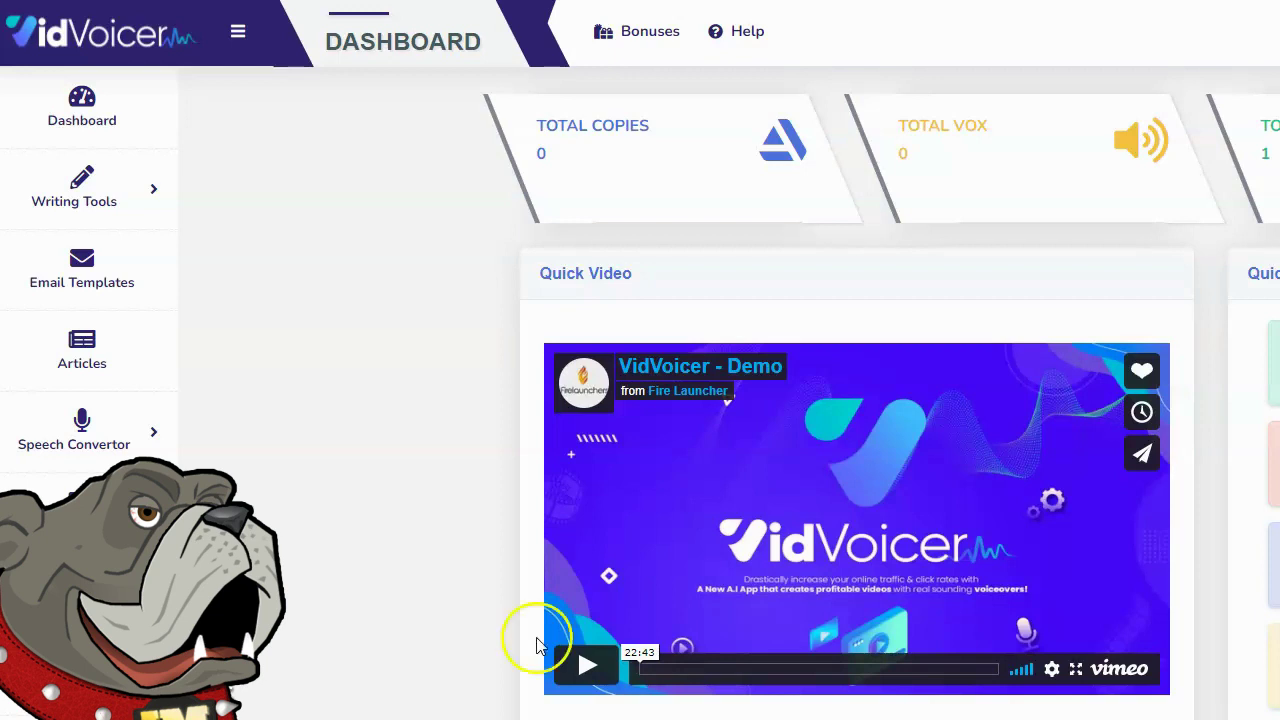
- Expand Speech Convertor and start a New Vox whiteboard text video
click(88, 435)
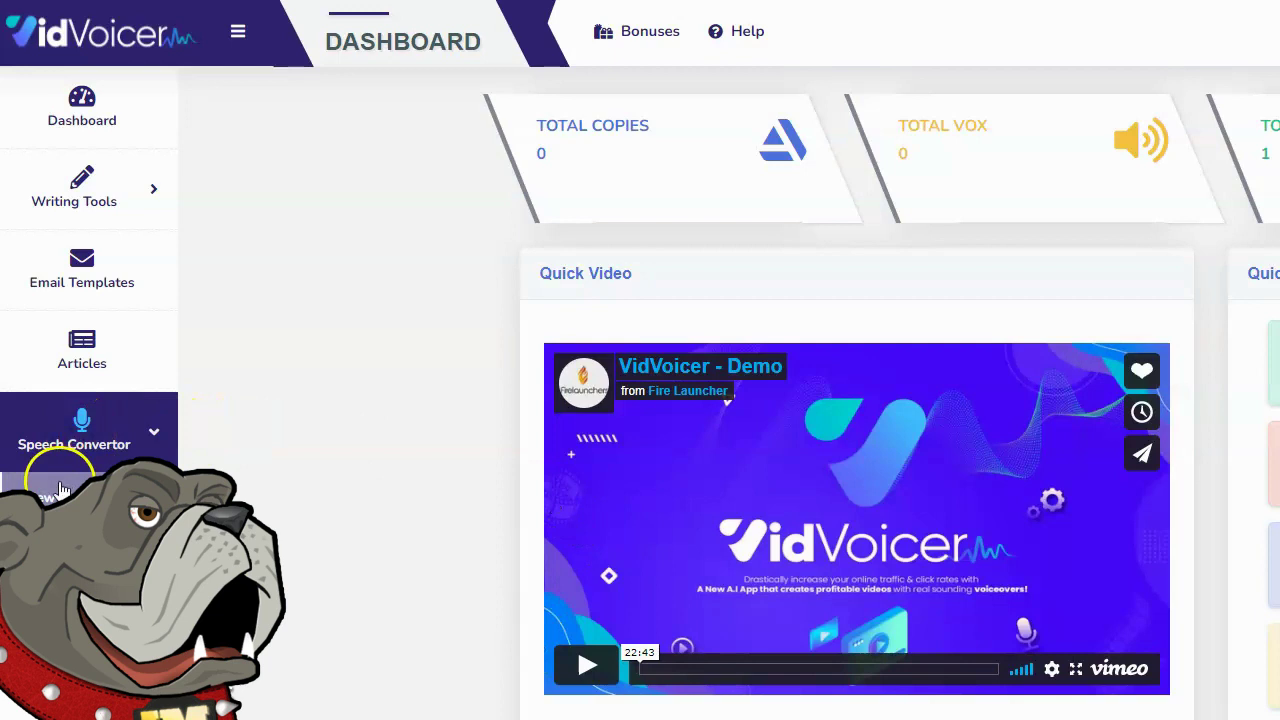
click(50, 494)
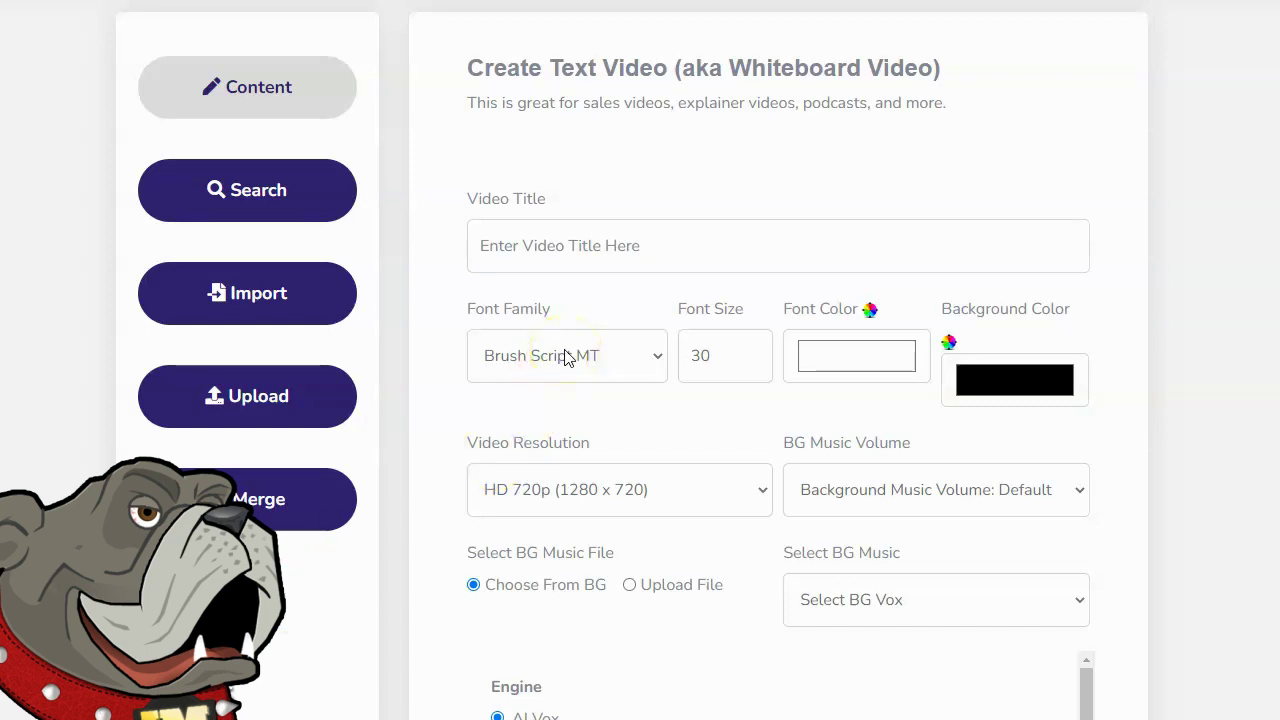
- Enter '4th test' as the video title
click(621, 254)
text(f)
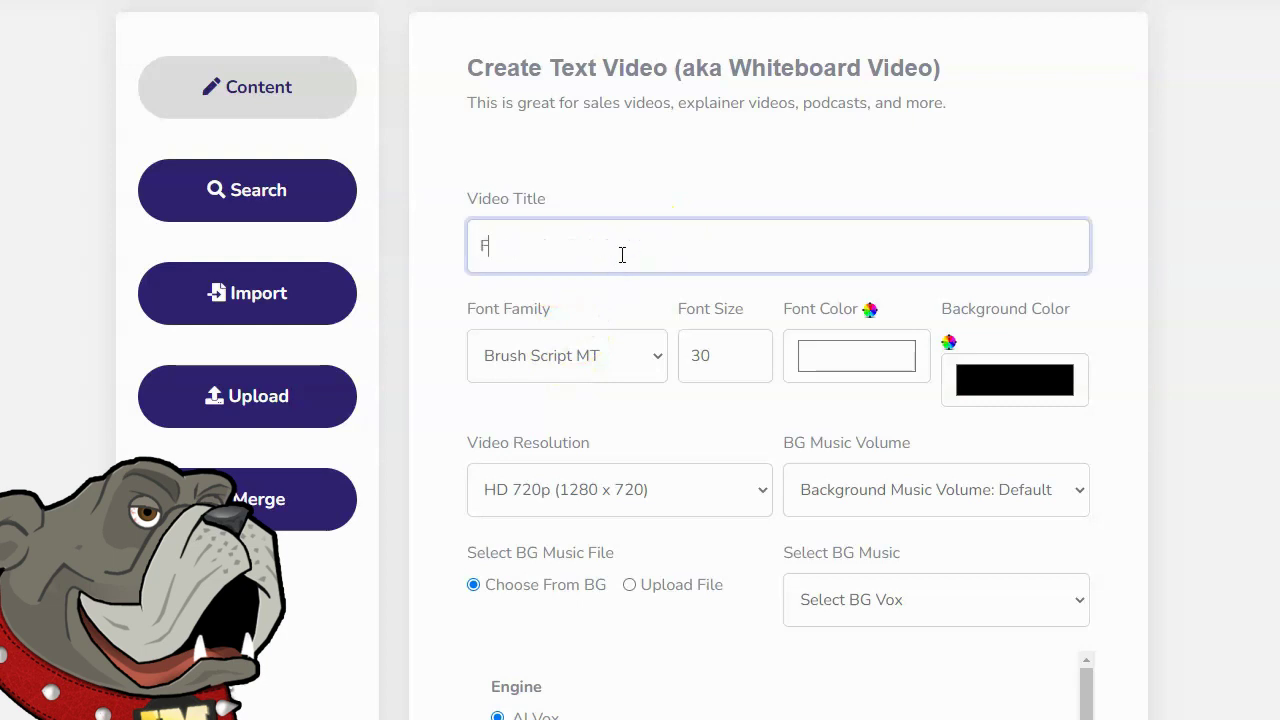
key(BackSpace)
text(4th test)
- Set the font to Impact at size 48
click(590, 357)
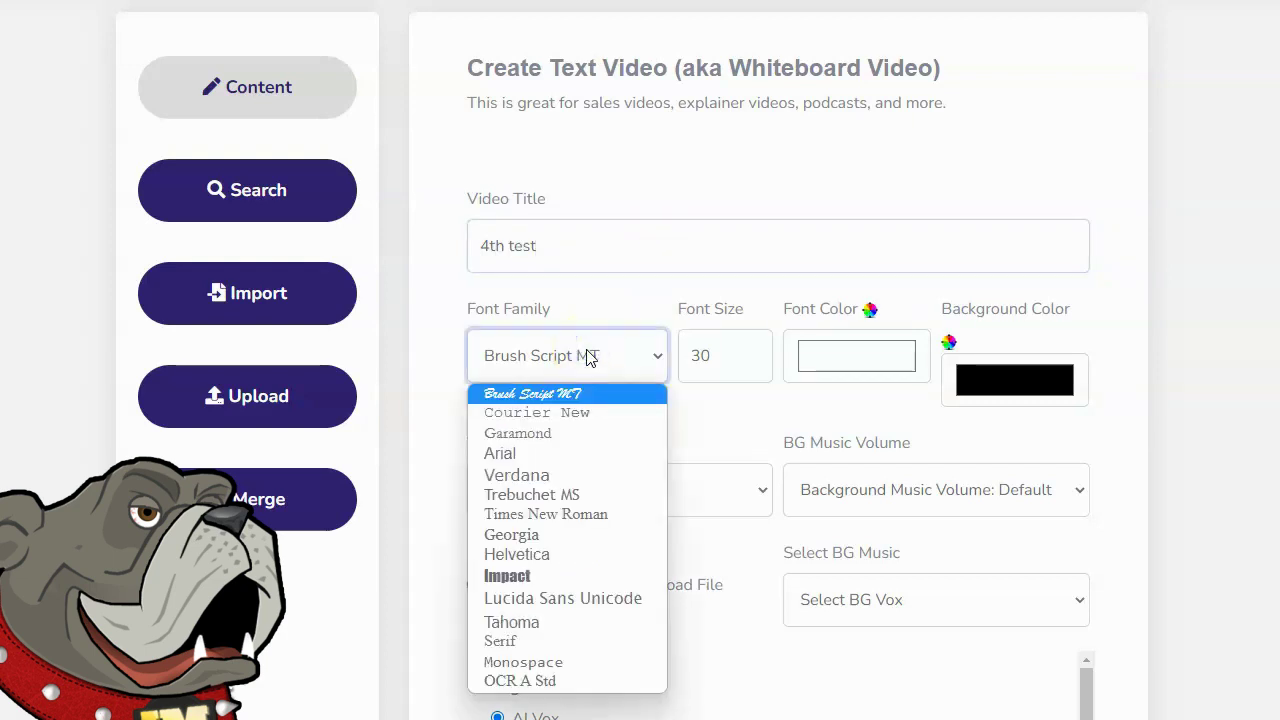
click(523, 576)
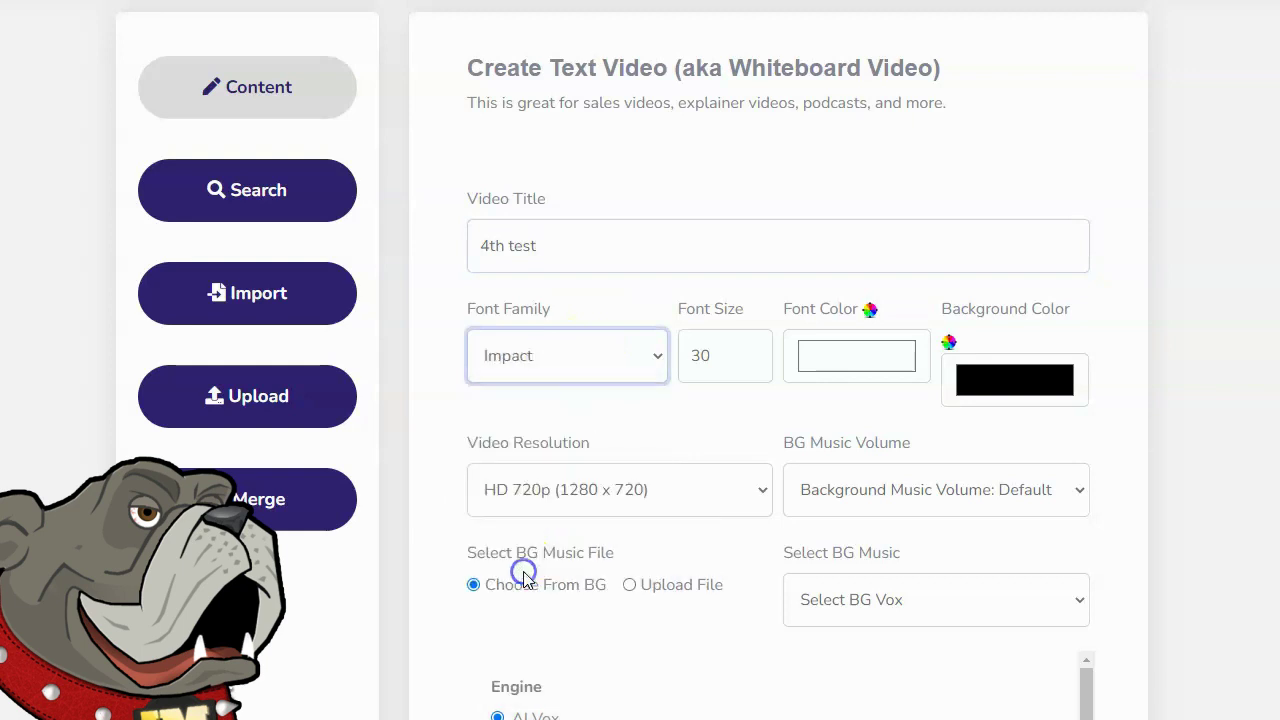
click(752, 362)
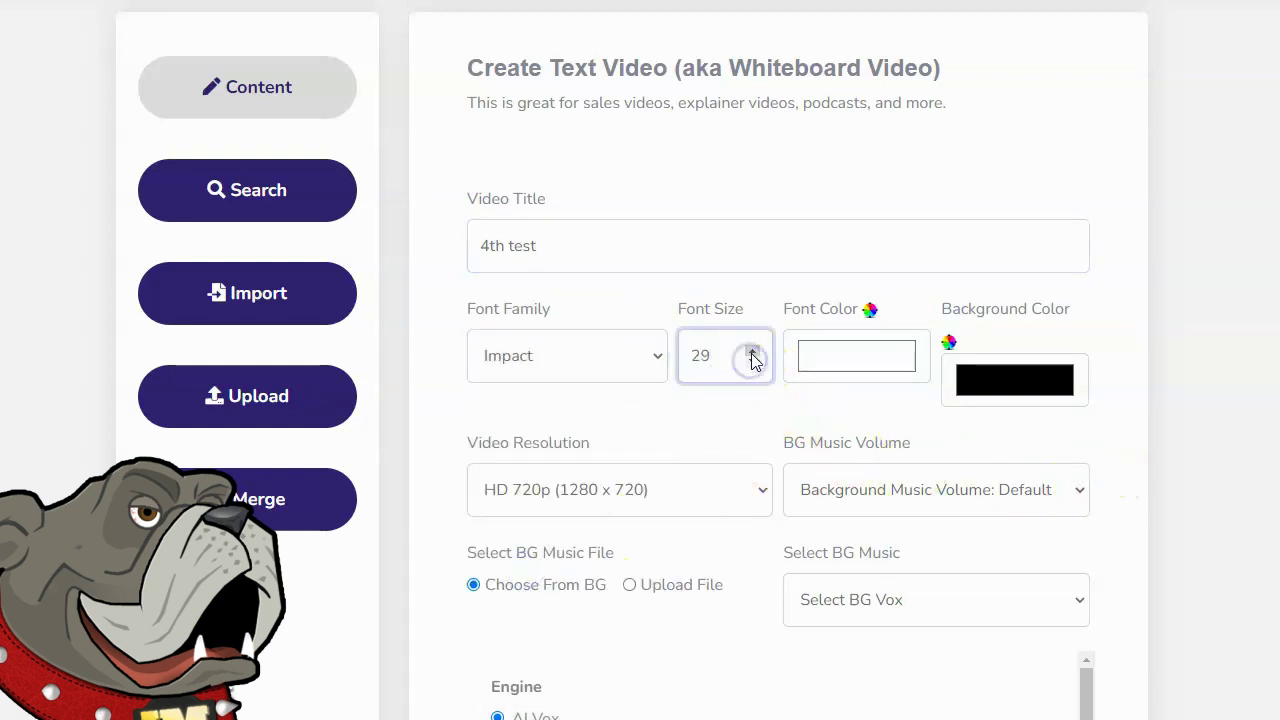
click(752, 356)
drag(716, 357, 669, 358)
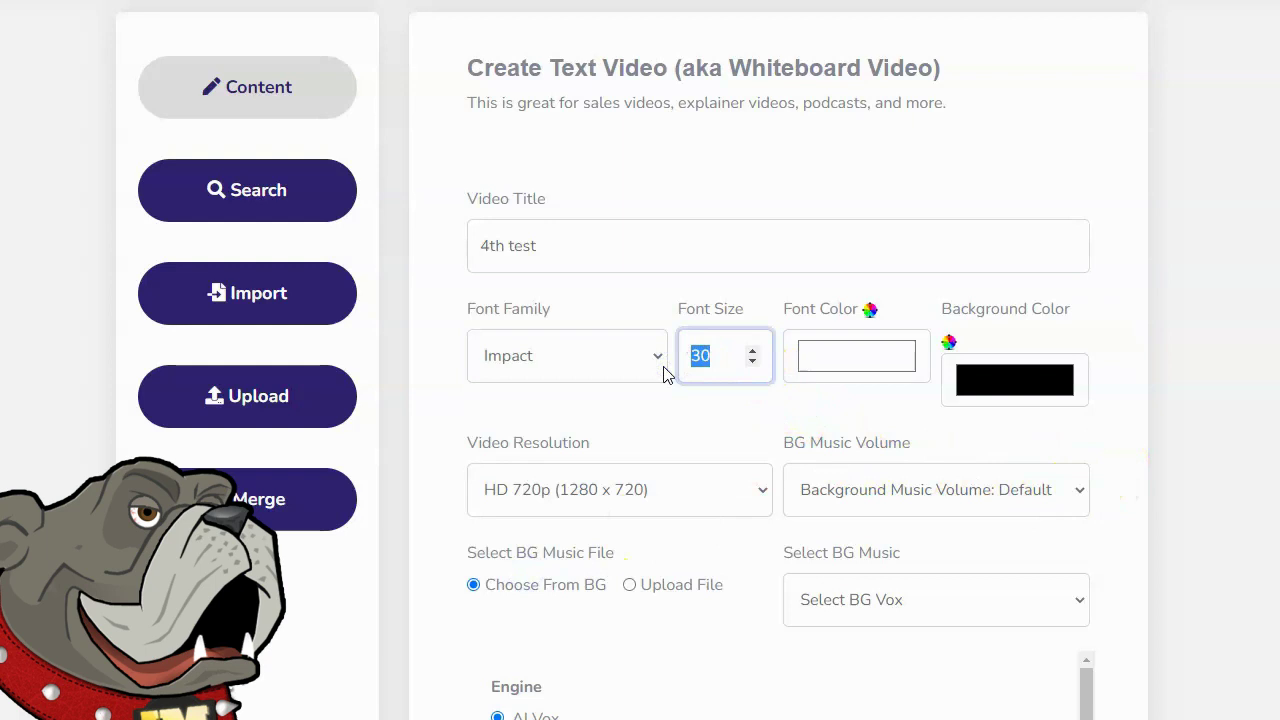
text(48)
- Make the text colour black and the background colour near-white
click(843, 366)
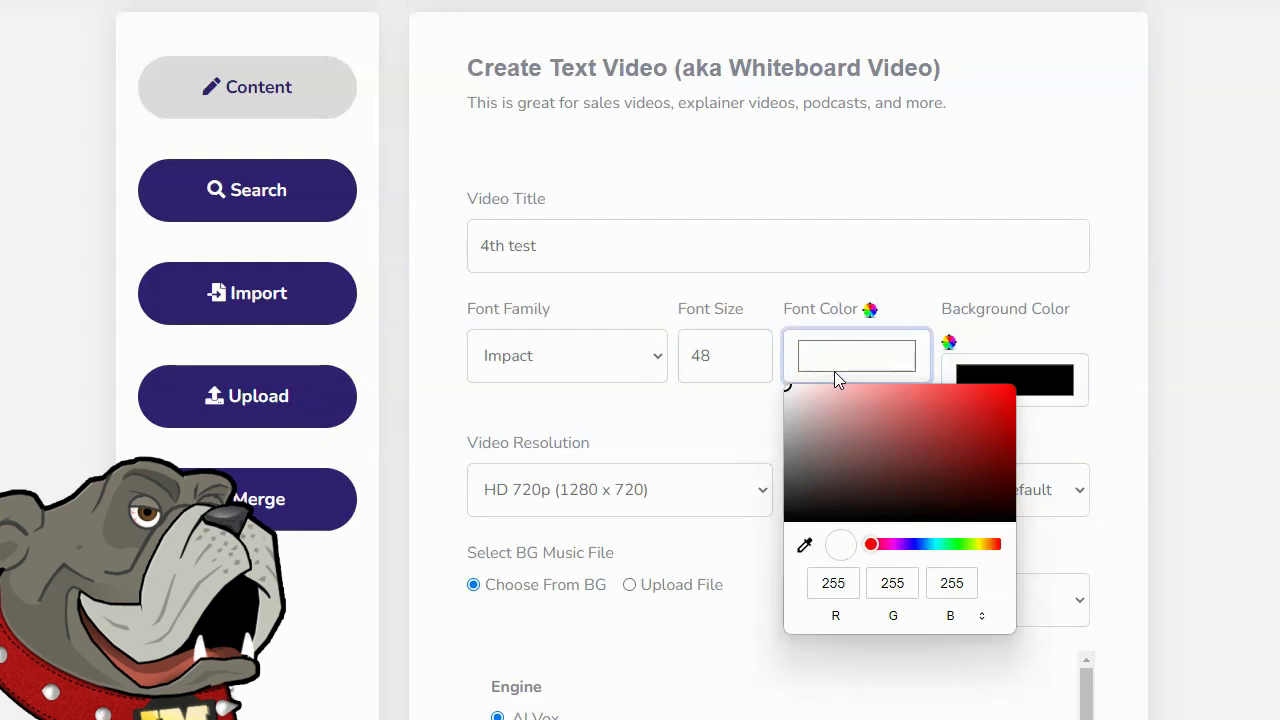
drag(966, 434, 888, 515)
click(1055, 340)
click(980, 376)
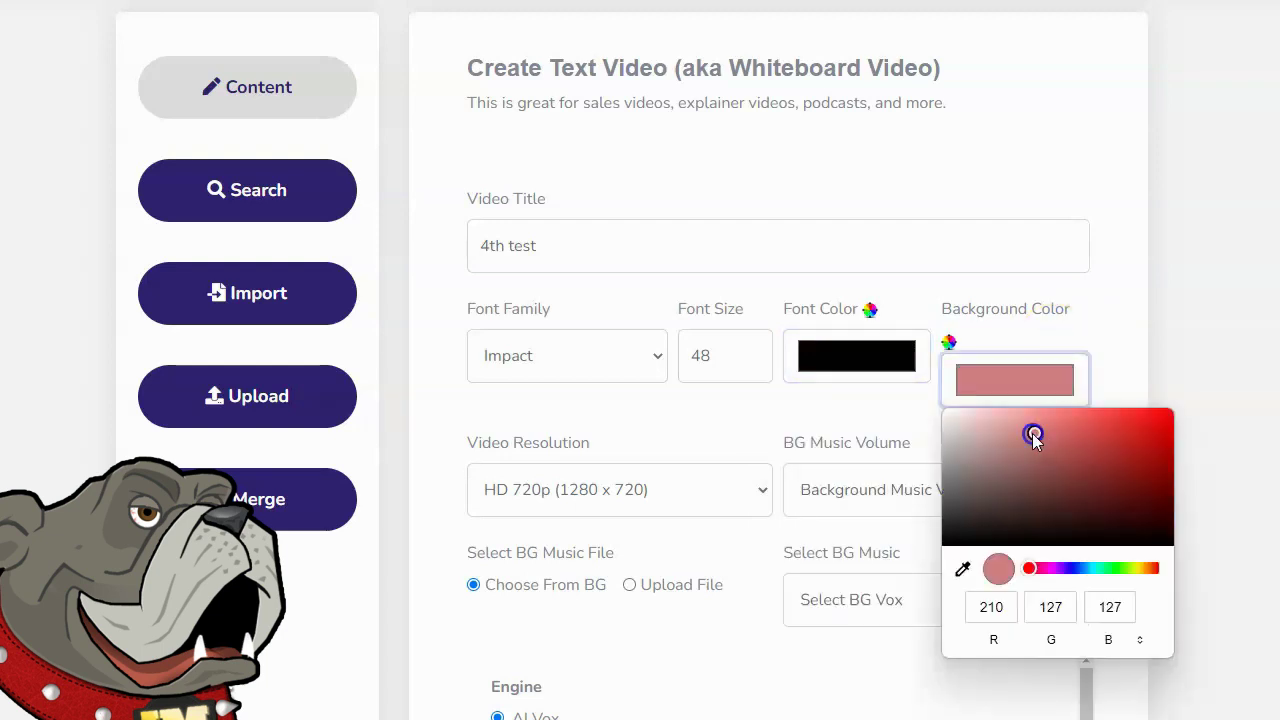
drag(1032, 433, 943, 412)
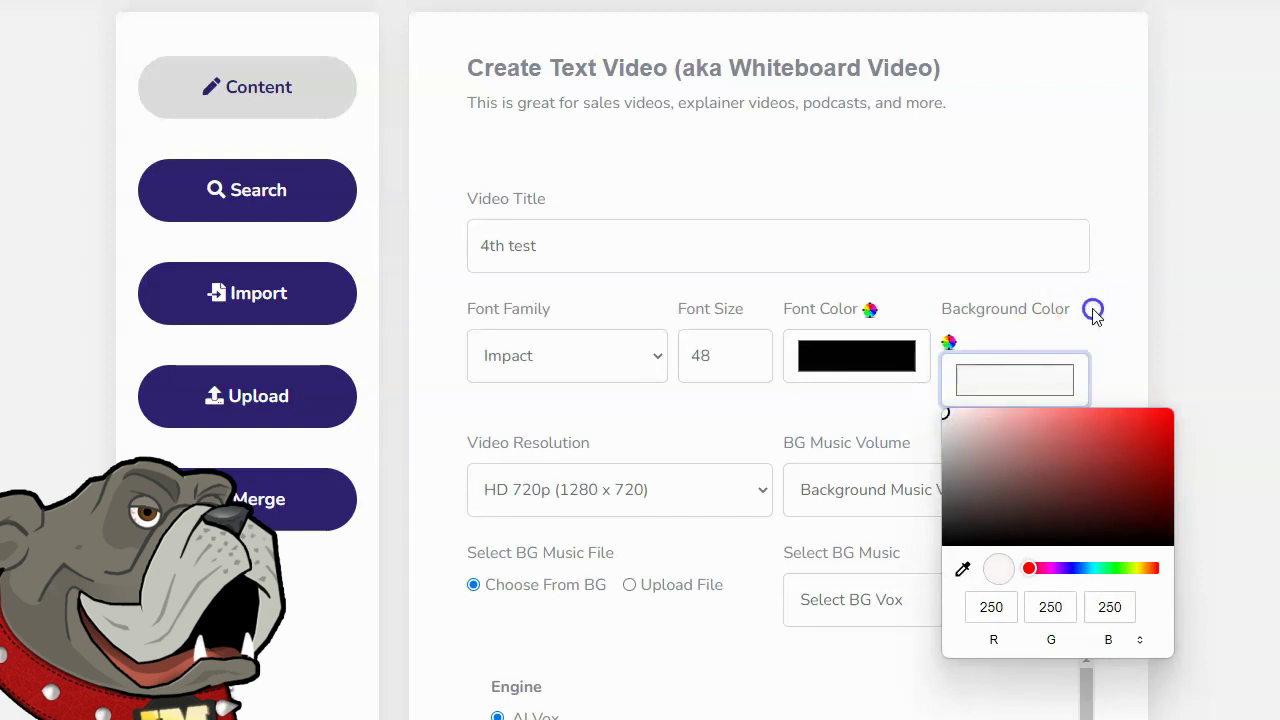
click(1095, 313)
scroll(1074, 323, down, 1)
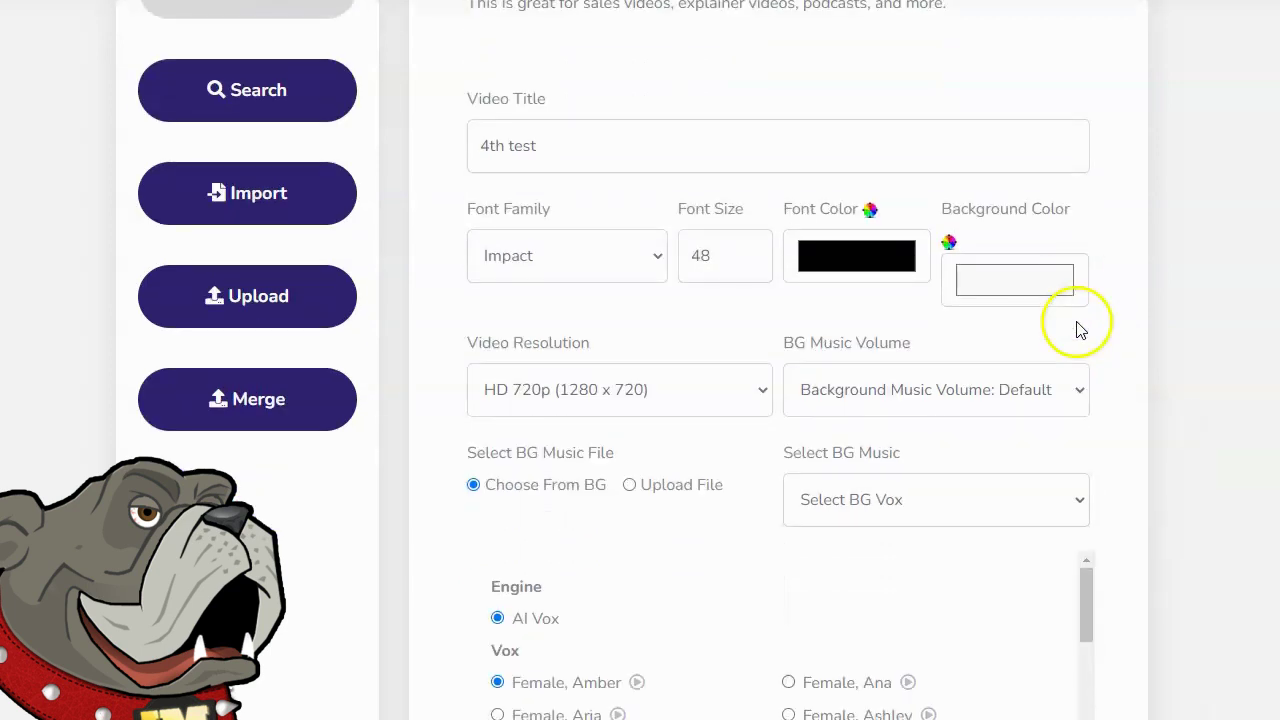
- Open the Select BG Music dropdown to show the available tracks
click(580, 390)
click(930, 515)
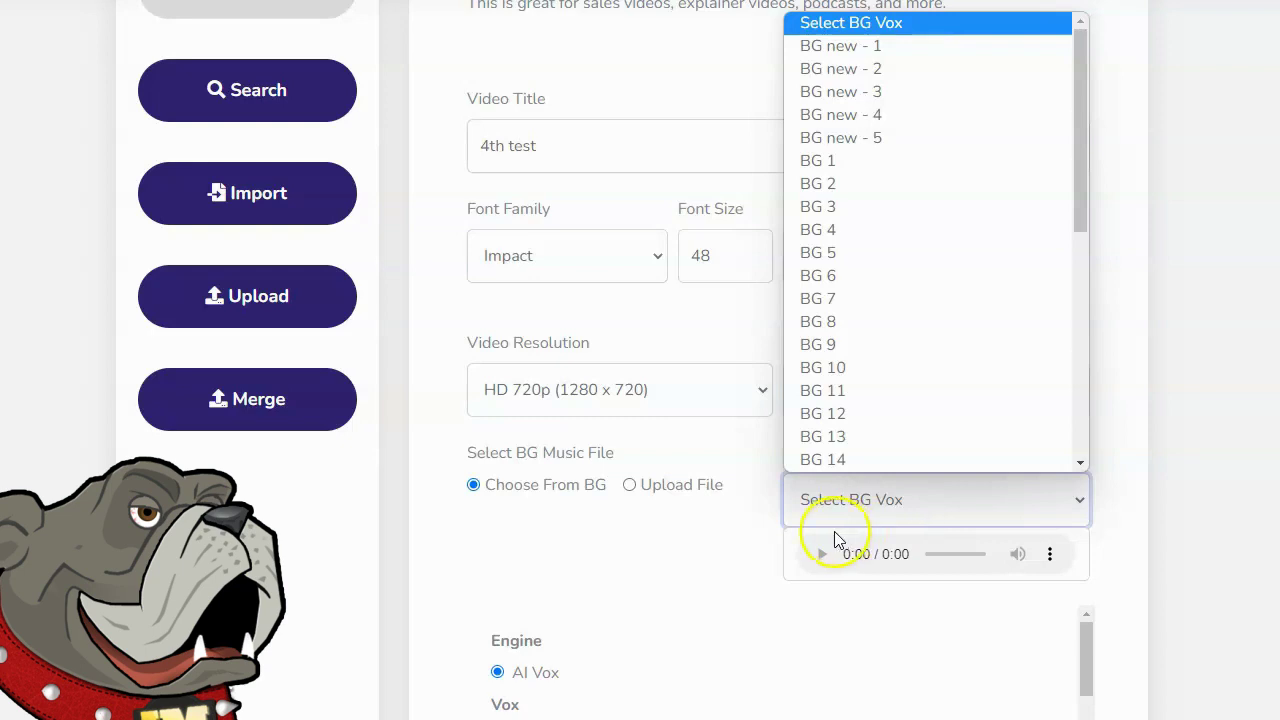
- Choose BG 12 as the background music and set its volume to 0.25
click(1084, 192)
drag(1083, 190, 1080, 287)
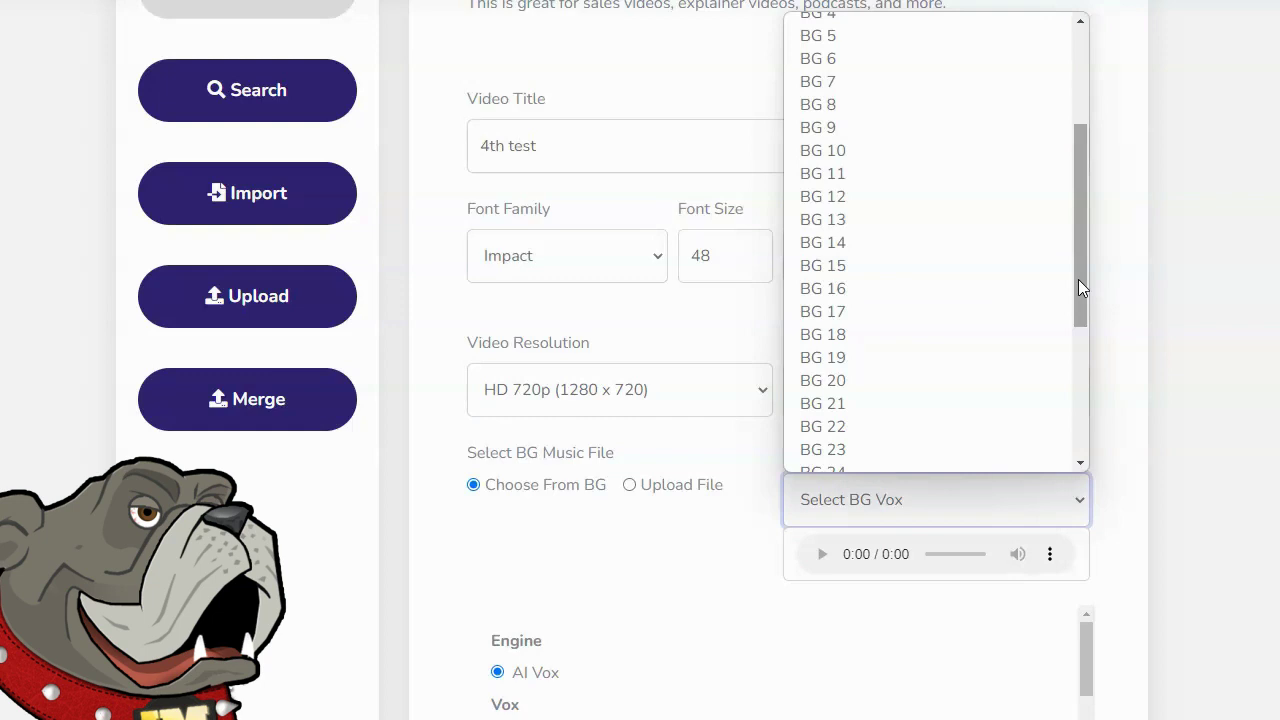
click(888, 197)
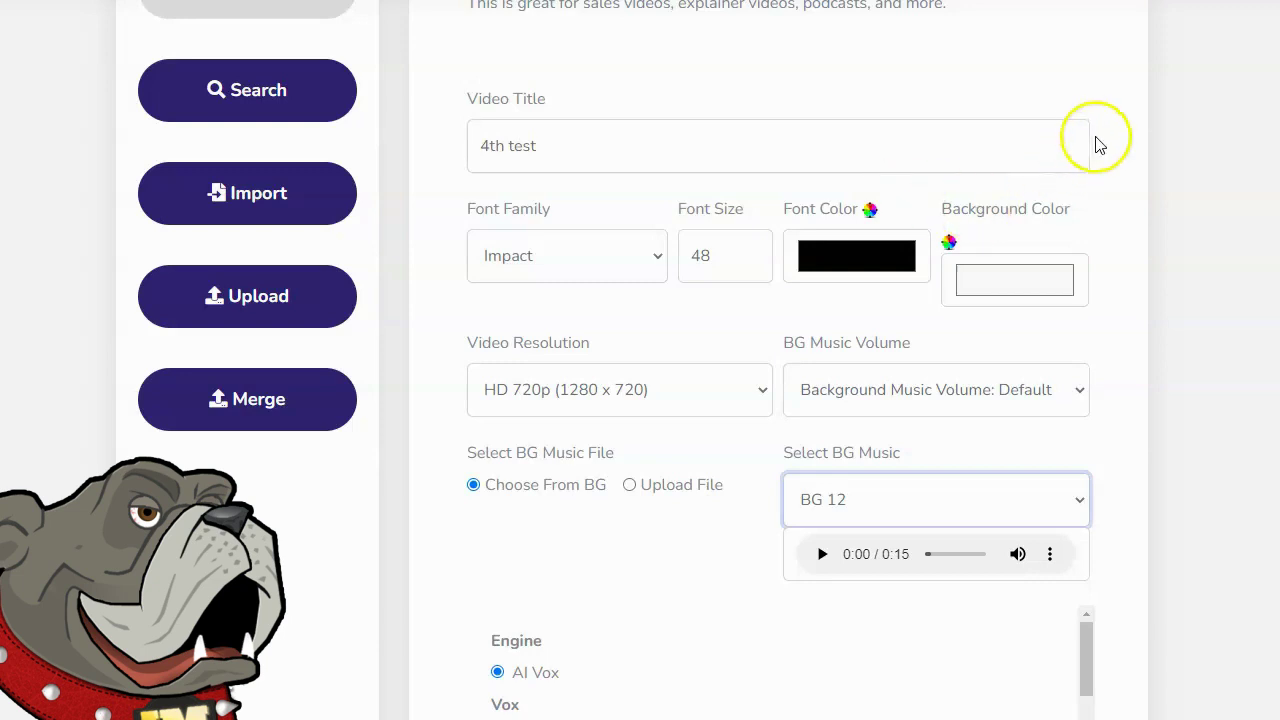
click(1050, 390)
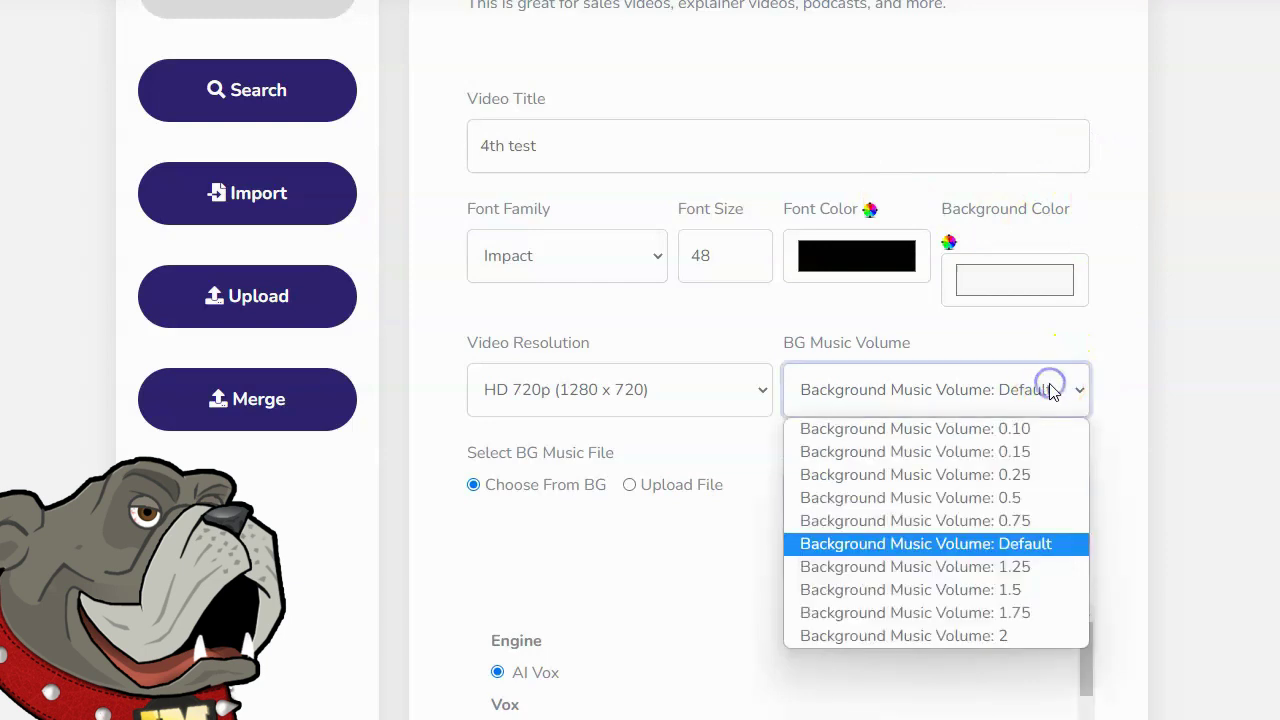
click(1028, 474)
scroll(871, 322, down, 4)
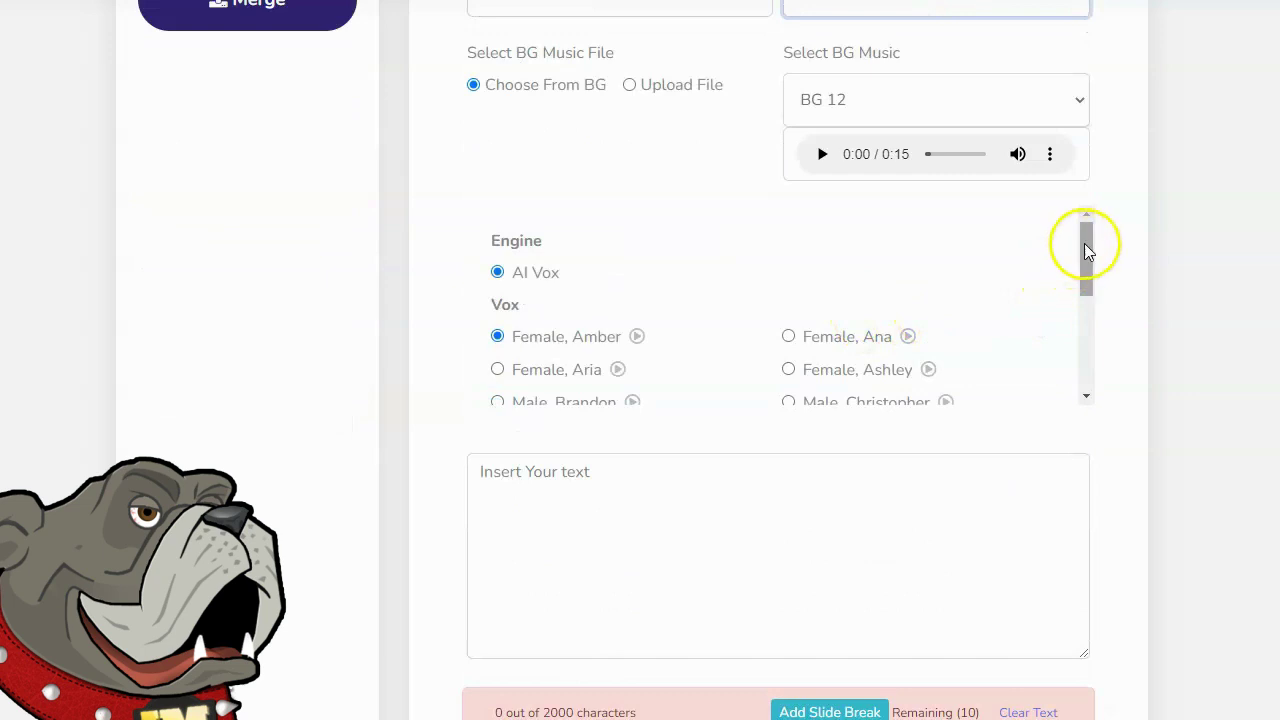
- Select the Female, Sara narration voice and place the cursor in the empty script box
drag(1084, 243, 1081, 307)
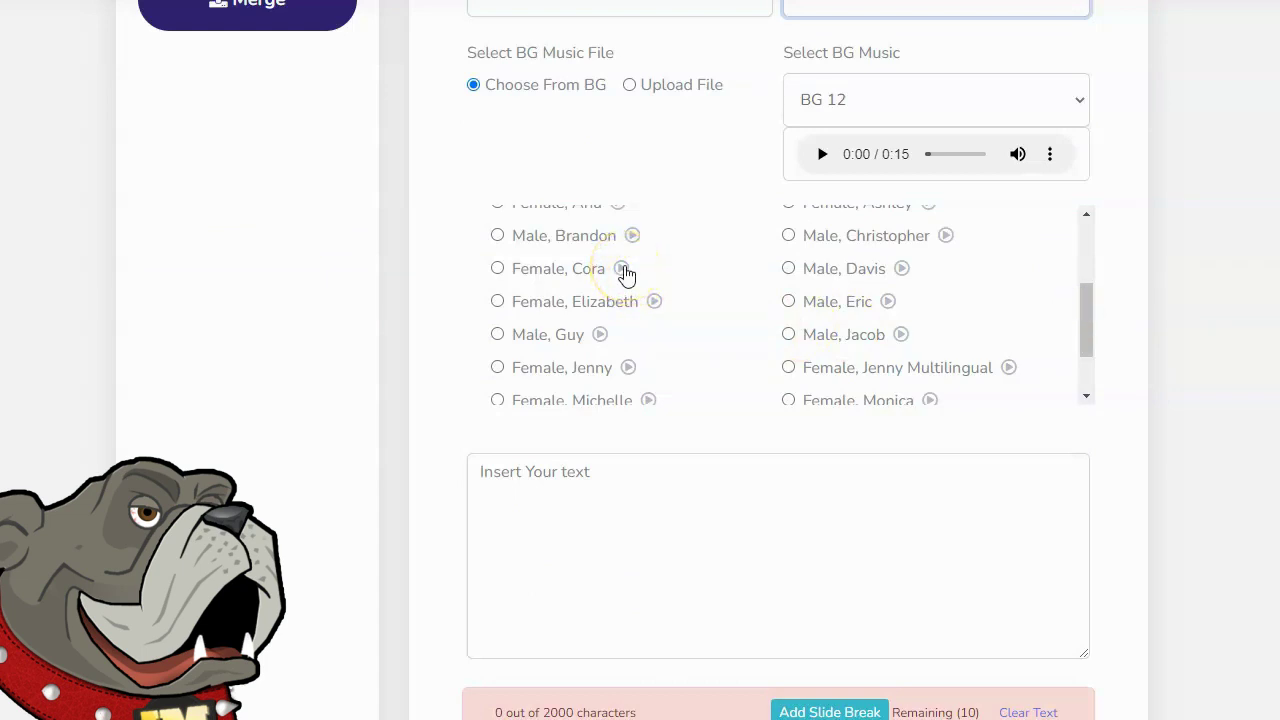
scroll(625, 275, down, 2)
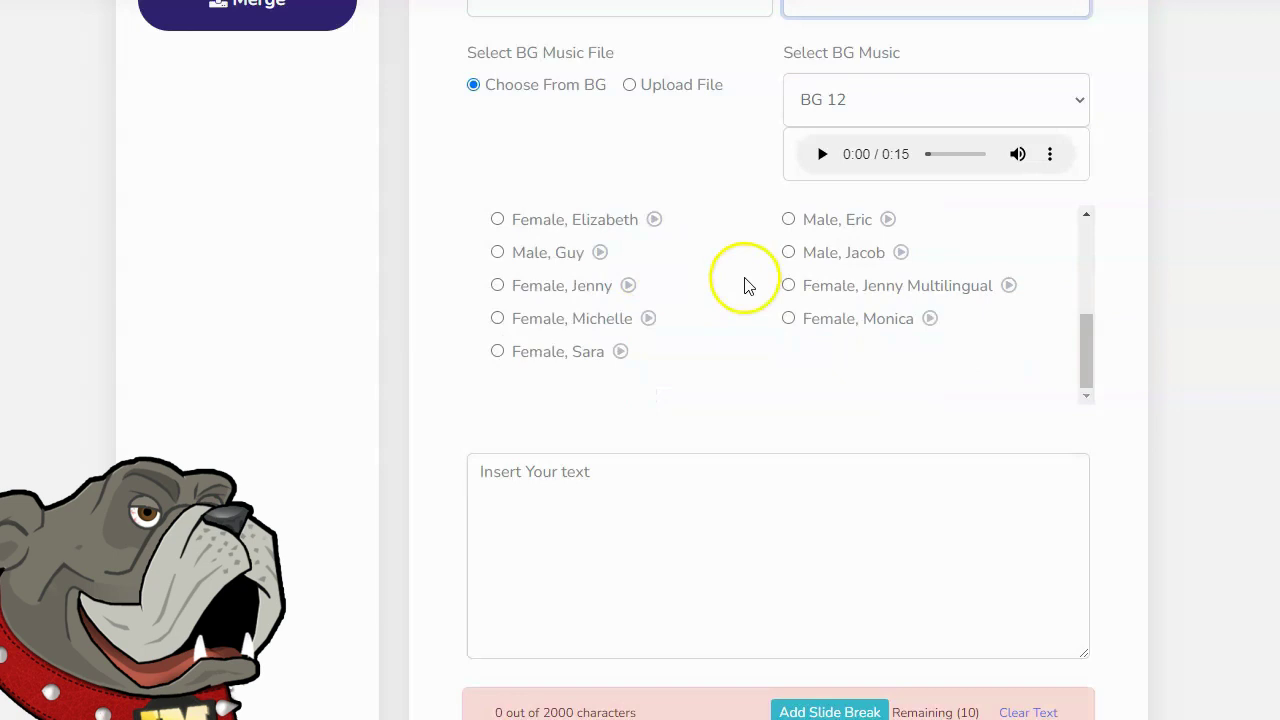
click(497, 352)
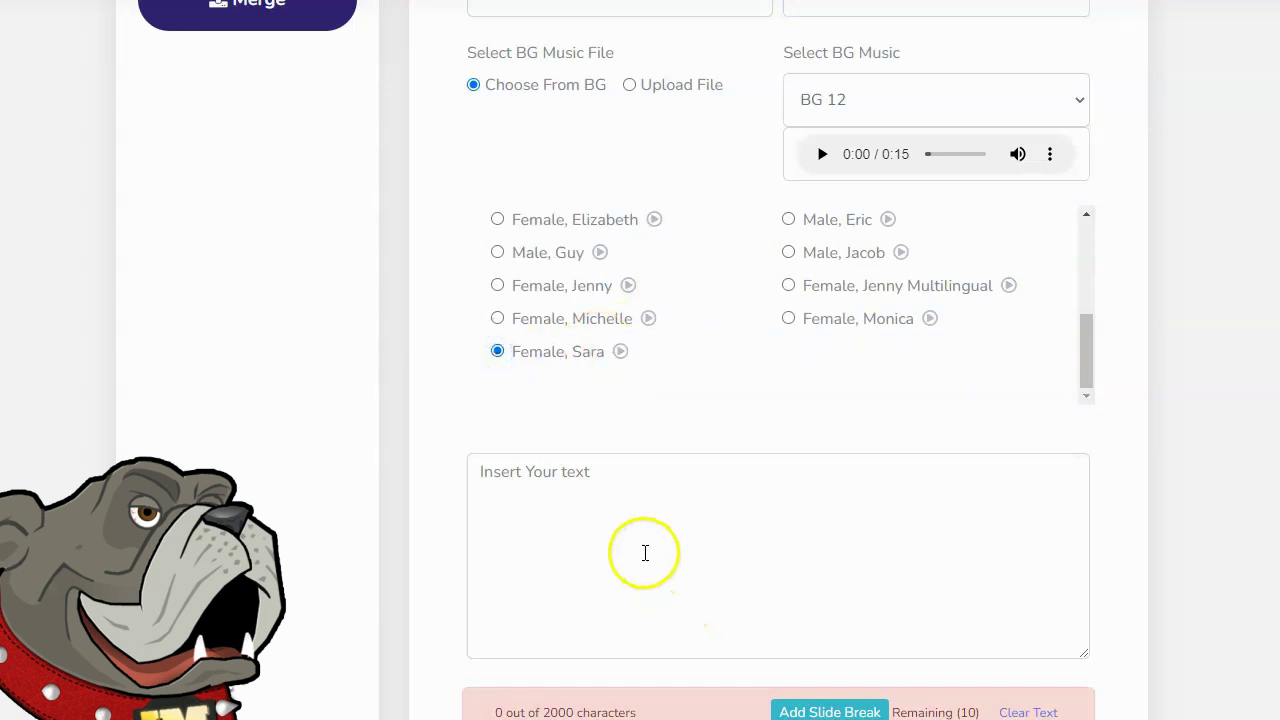
scroll(676, 509, down, 2)
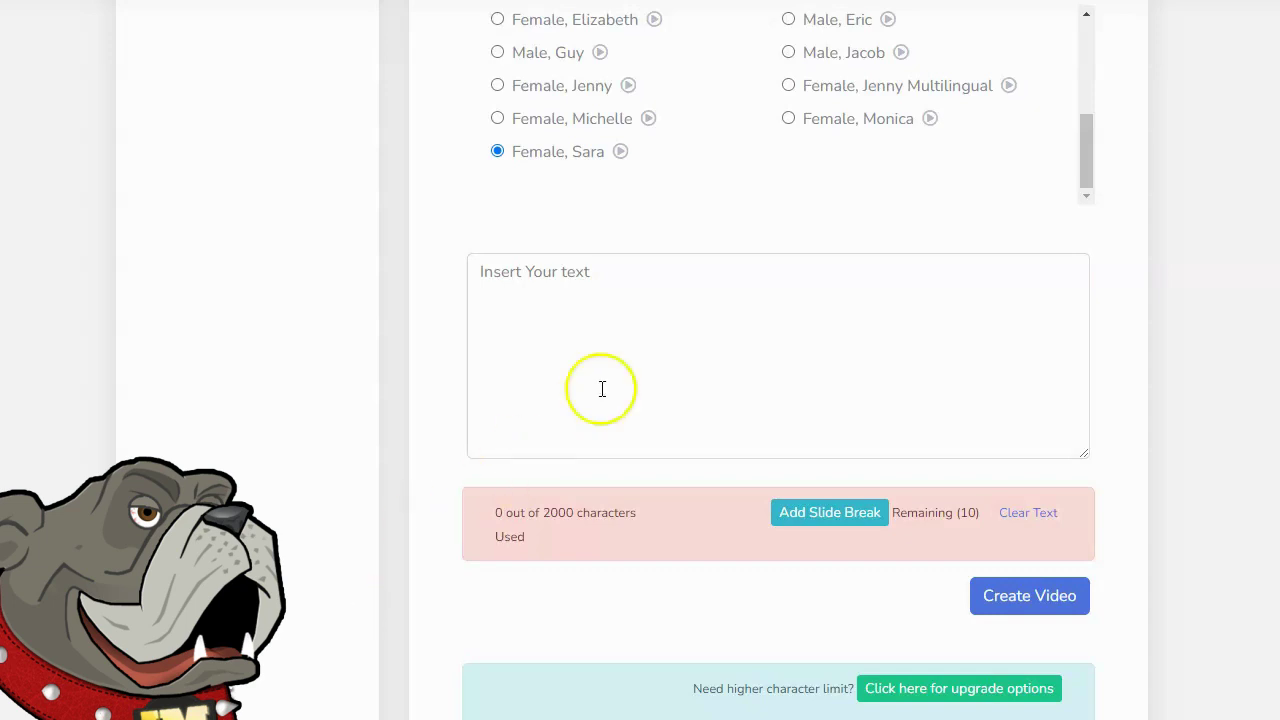
click(553, 309)
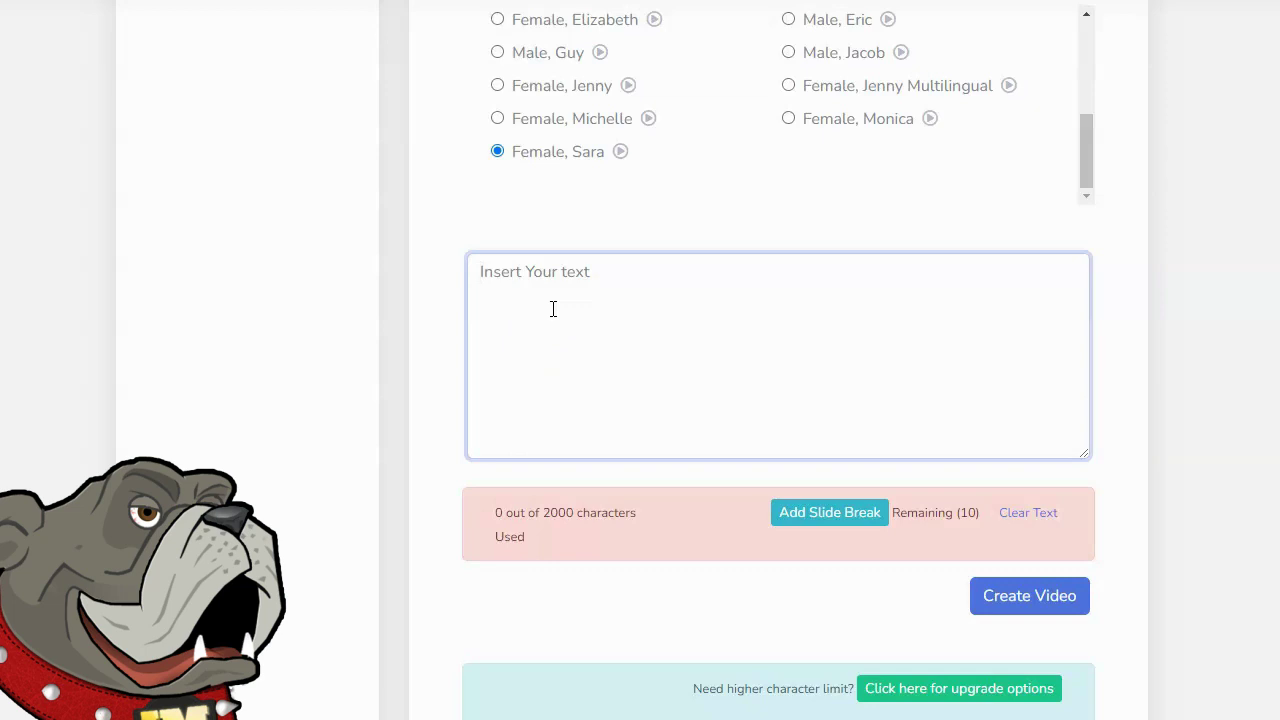
- Write 'This is my test.' as the first slide and add a slide break after it
text(This is my )
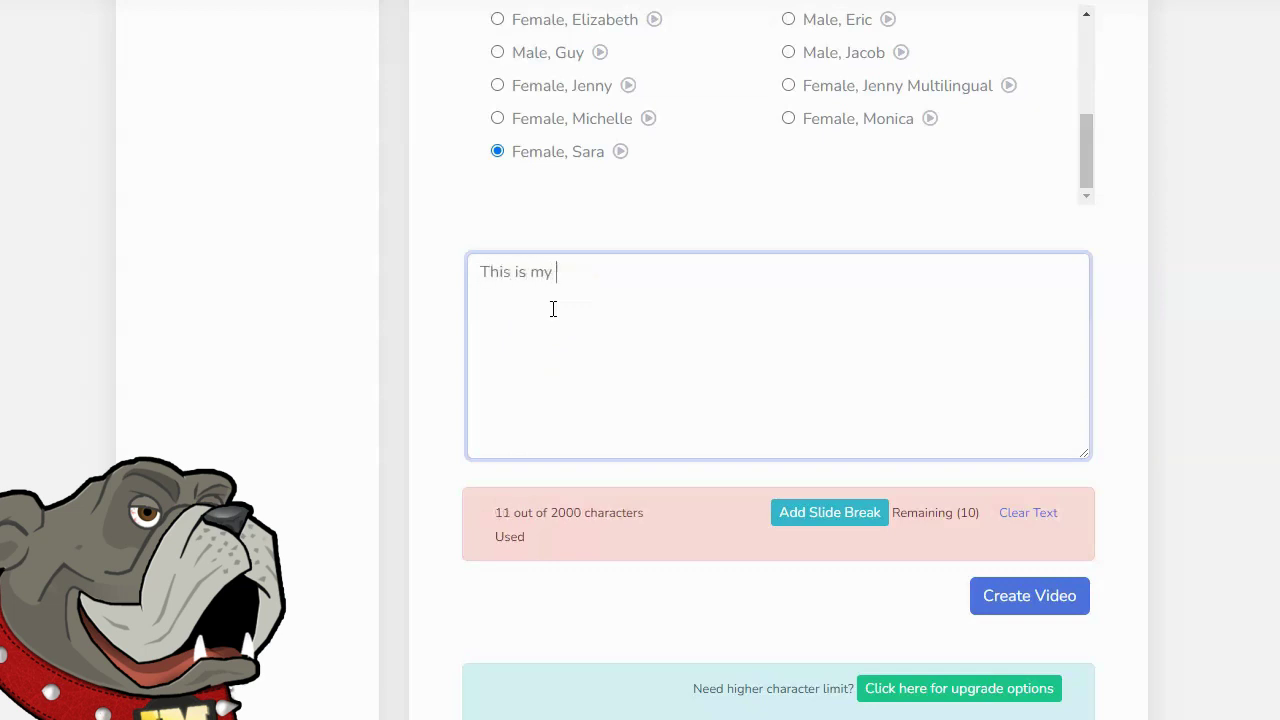
text(test.)
key(Return)
click(838, 515)
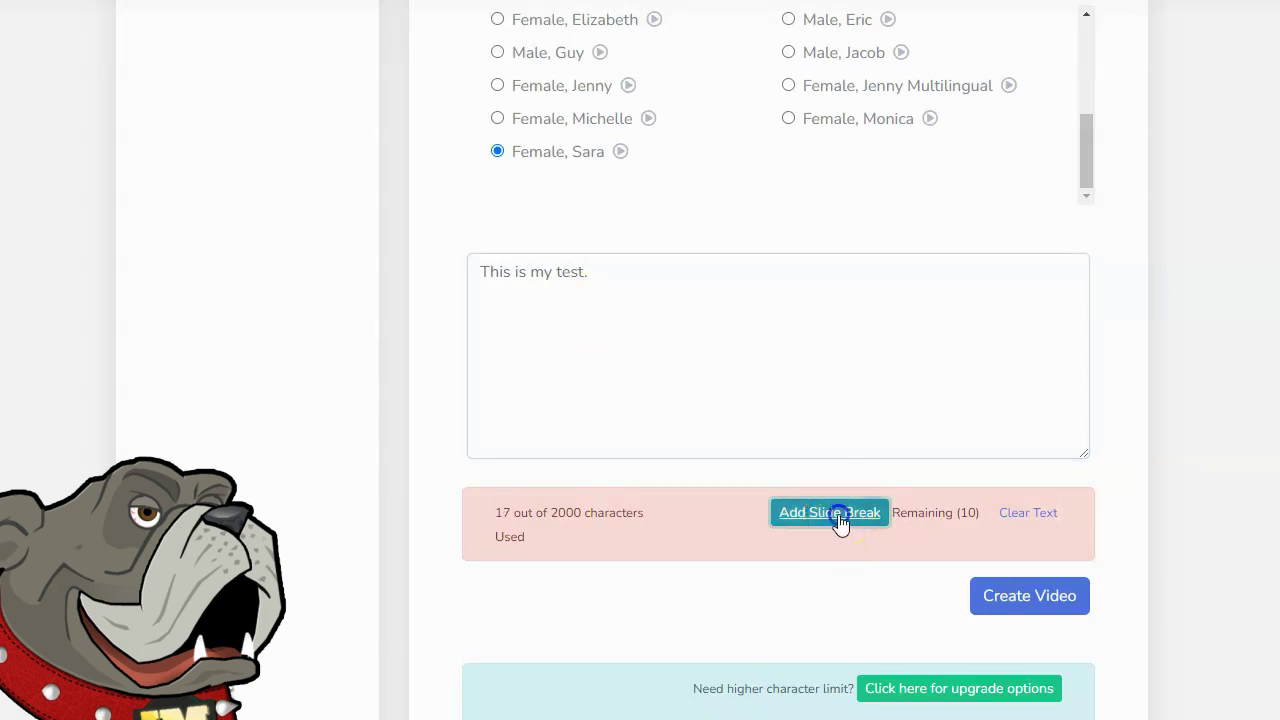
click(851, 413)
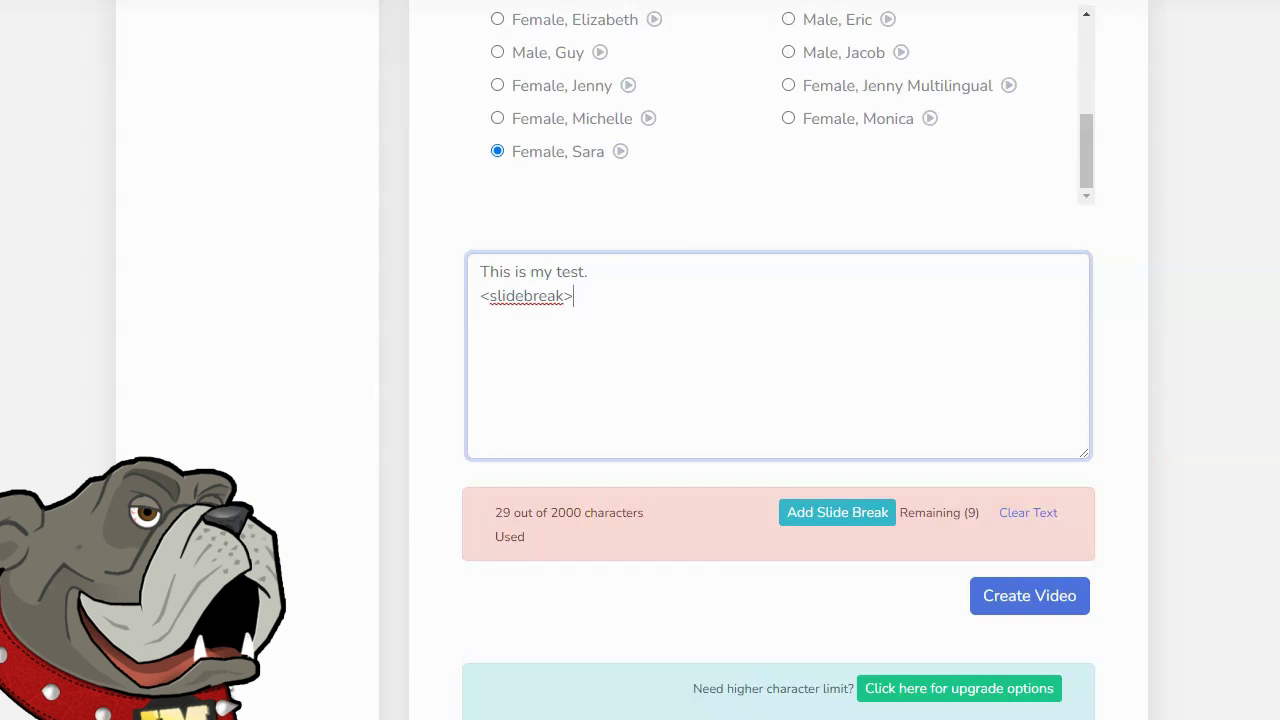
- Type the second-slide sentence ending 'cut off.' and correct 'singele' to 'single'
key(Return)
text(I am putting in to much)
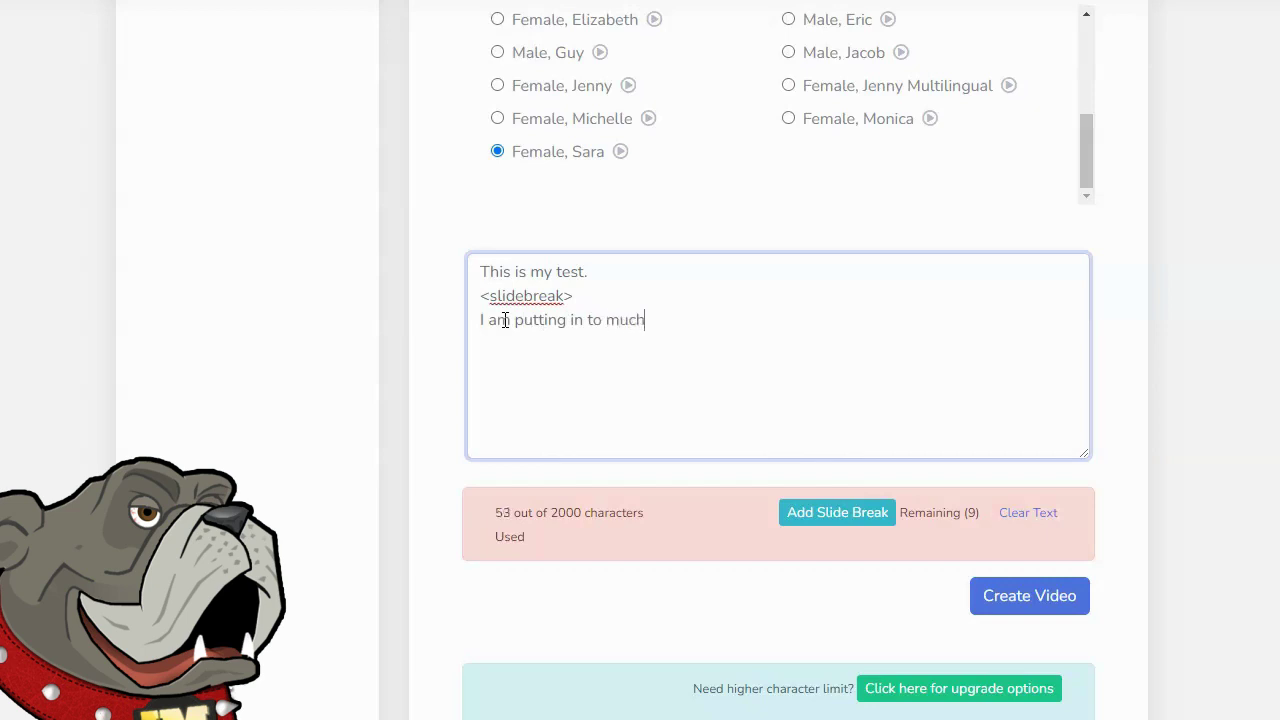
text( test inside of this singe)
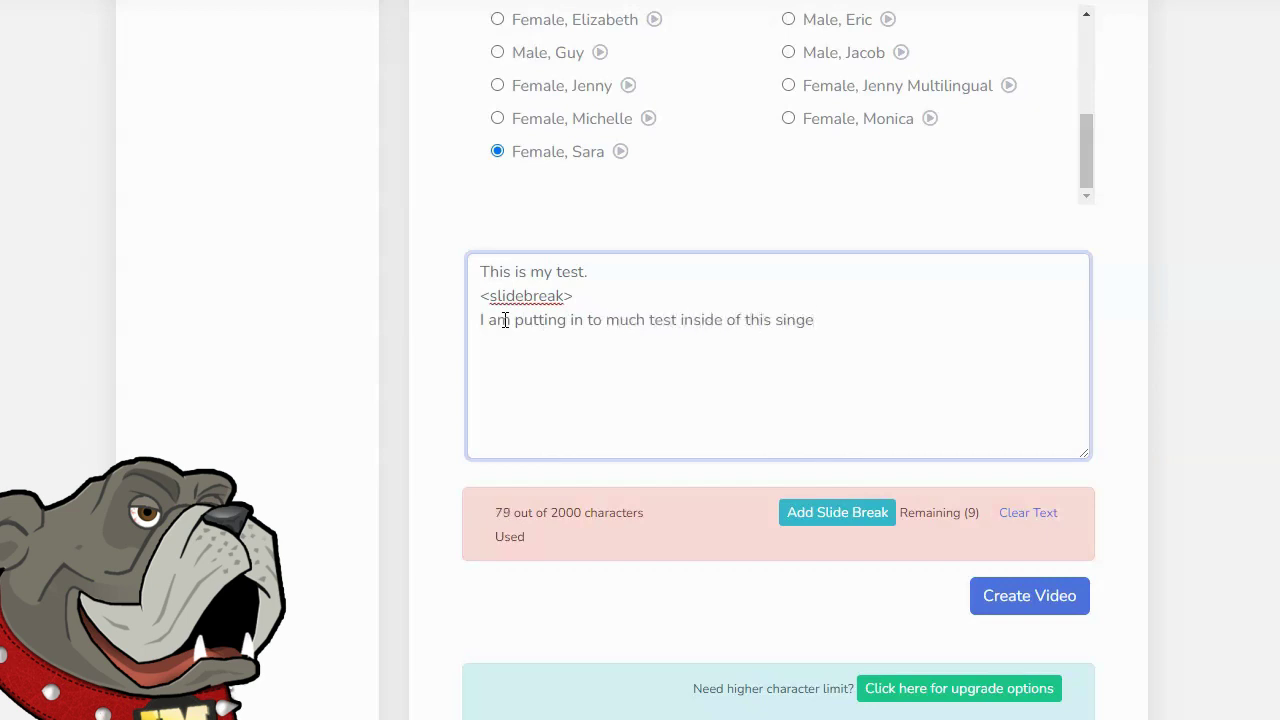
text(le line.)
text( its probably)
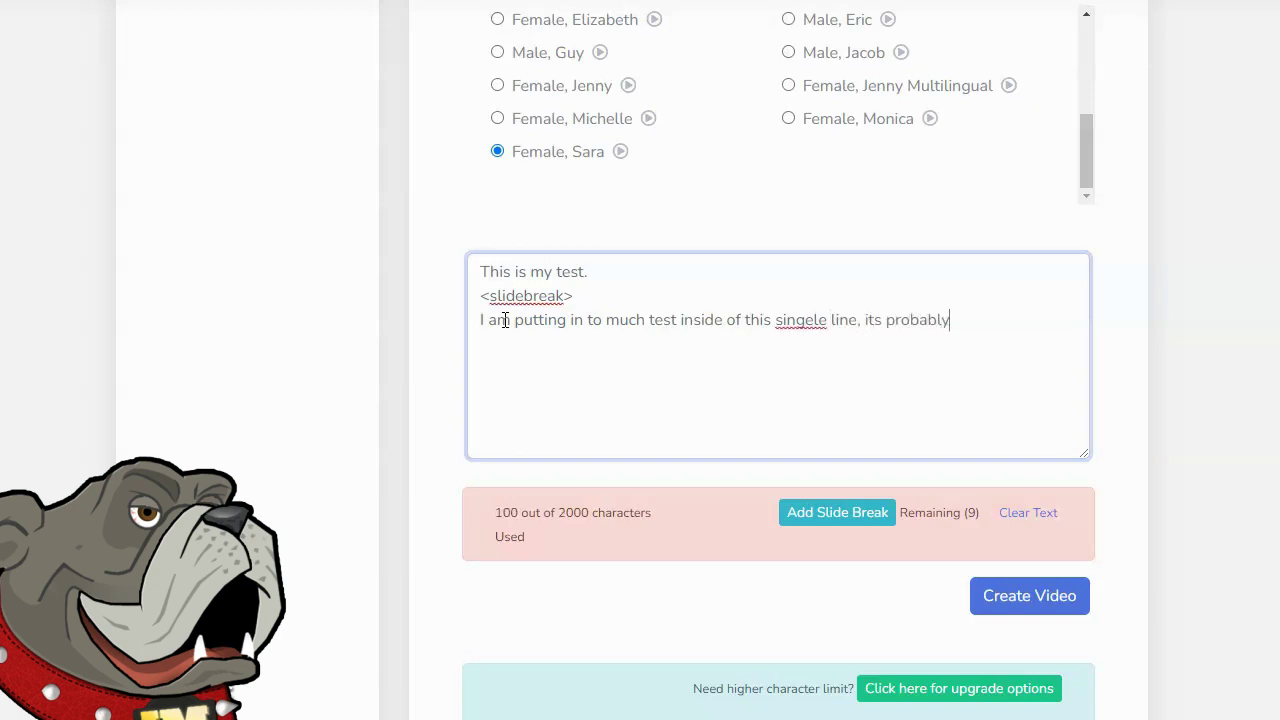
text( going to get)
text(cut off.)
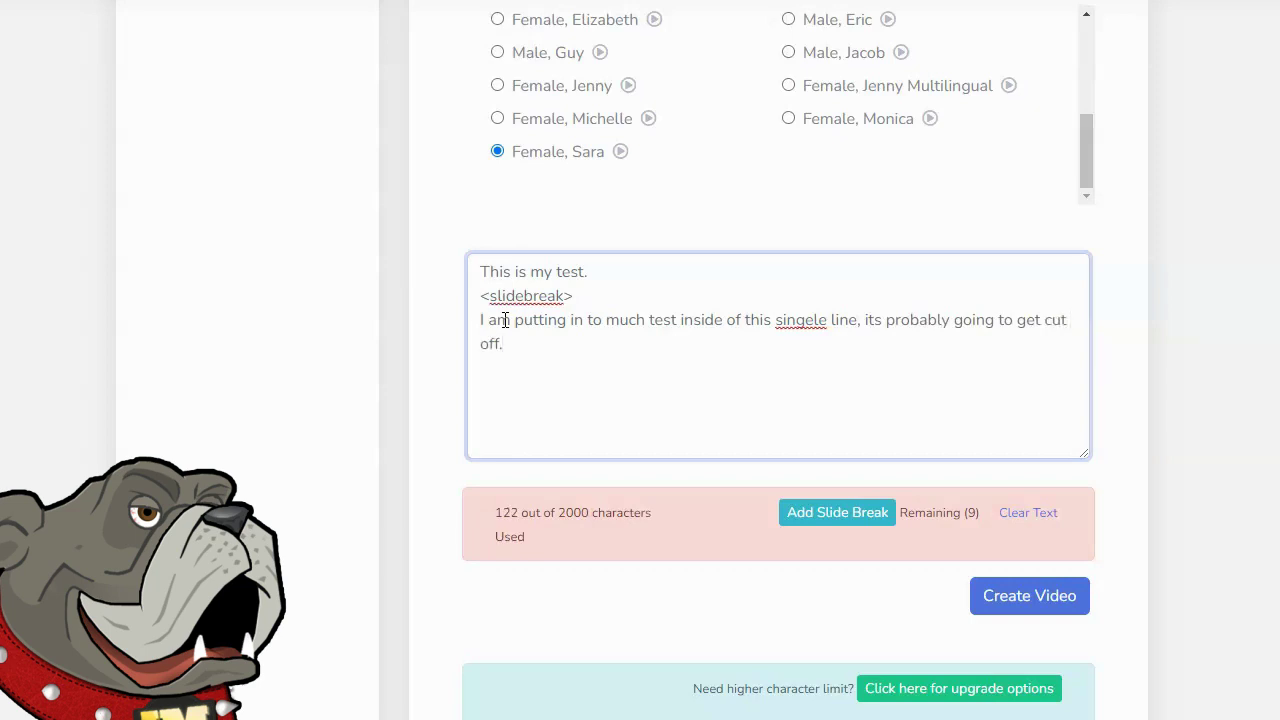
right_click(798, 320)
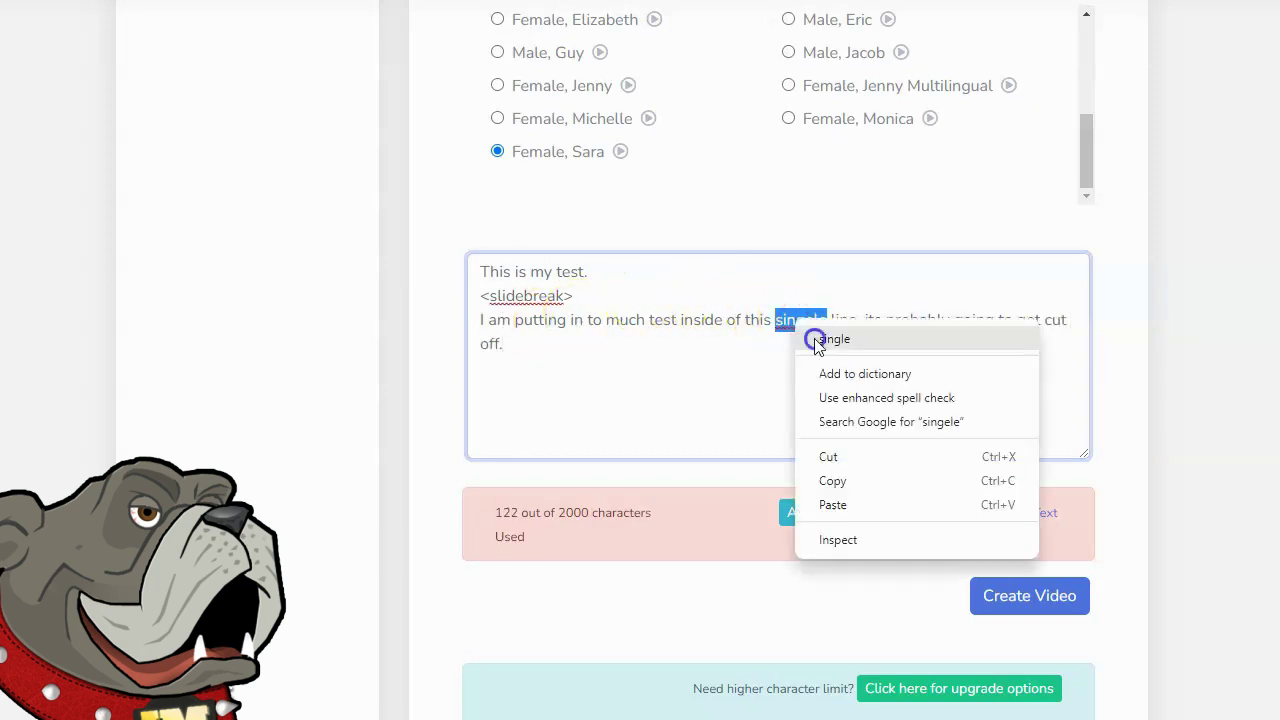
click(817, 340)
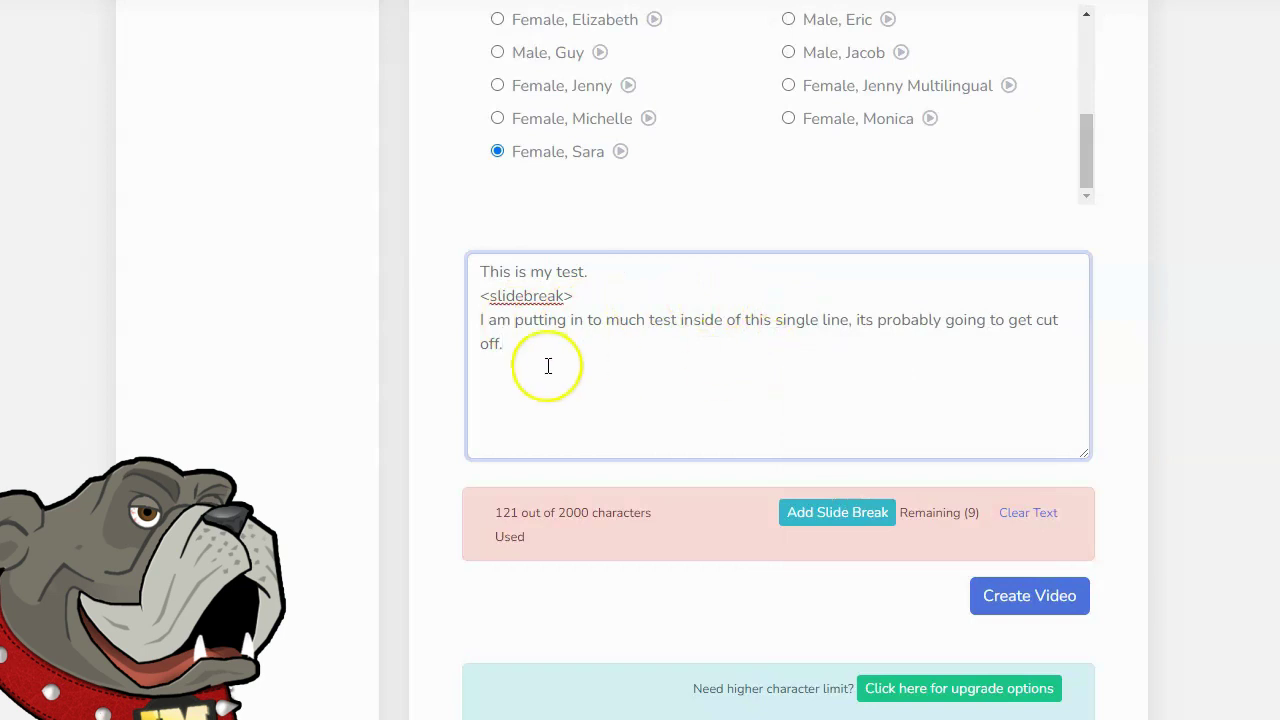
click(516, 352)
- Break the second slide before 'this' and 'going', then close it with a slide break
click(746, 320)
key(Return)
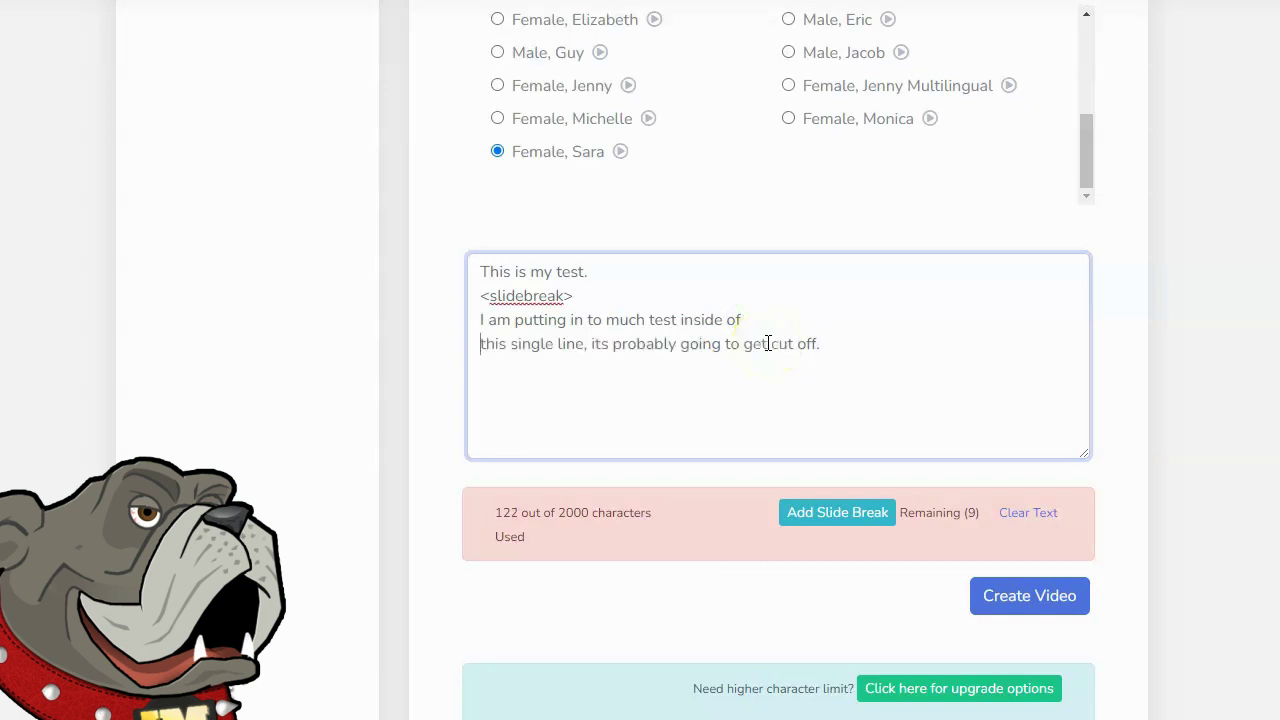
click(681, 343)
key(Return)
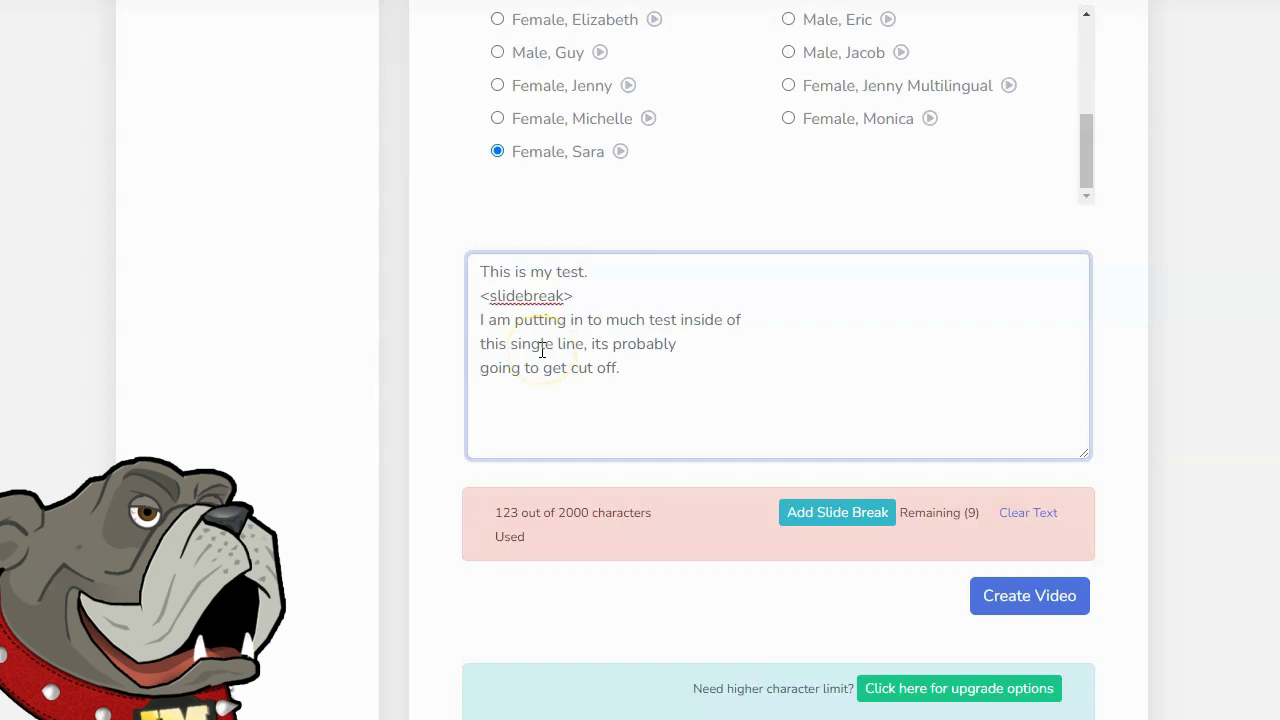
click(638, 360)
key(Return)
click(804, 514)
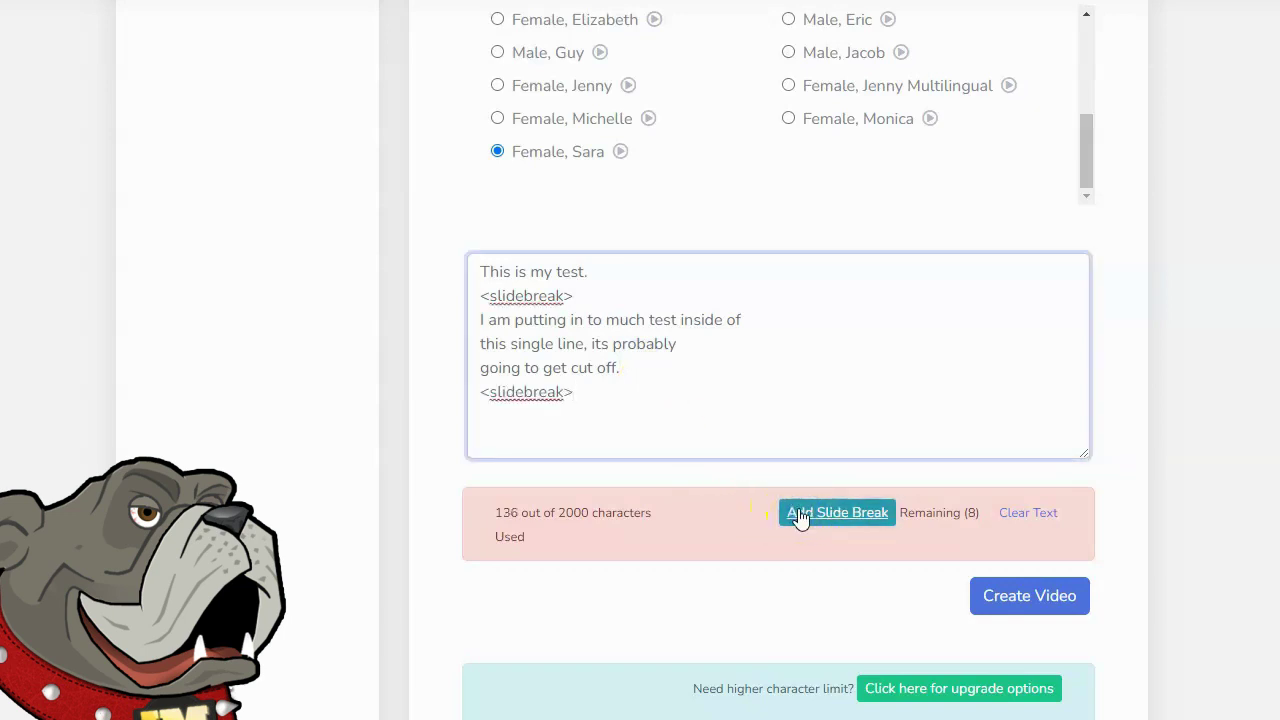
- On a new line, type 'This is my 3rd slide...' as the third slide
key(Return)
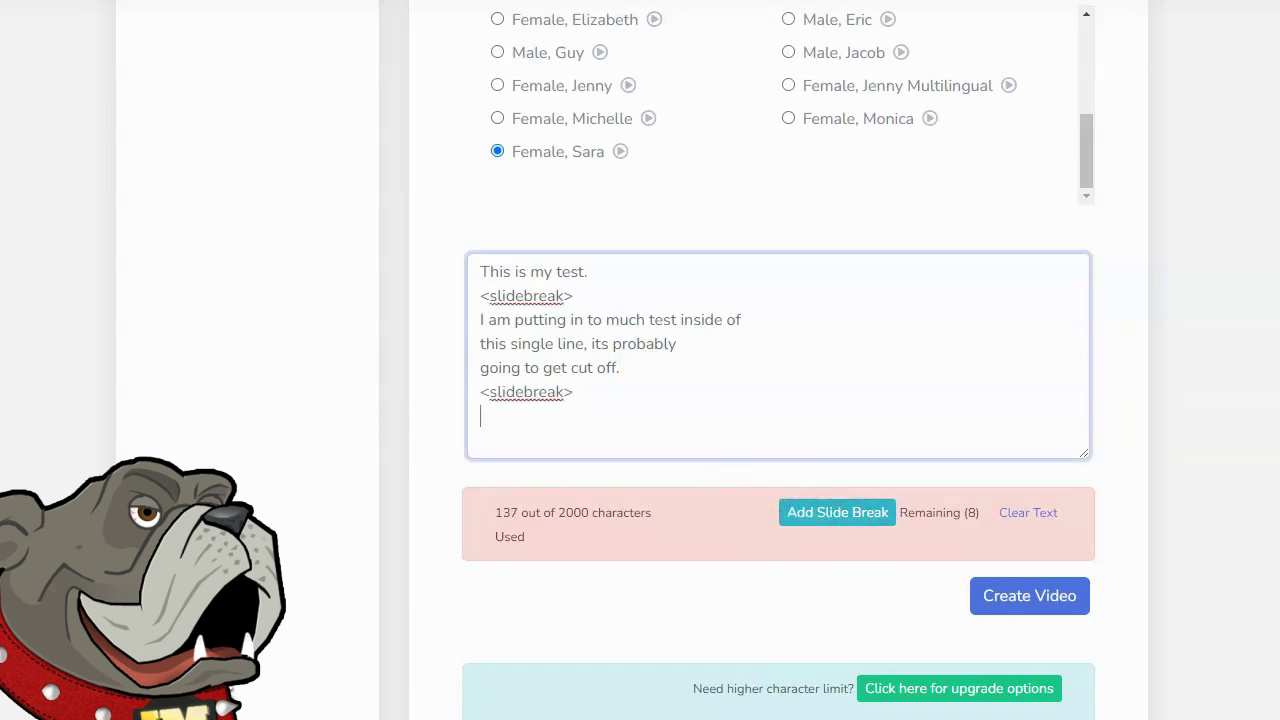
text(This is my 3rd slide...)
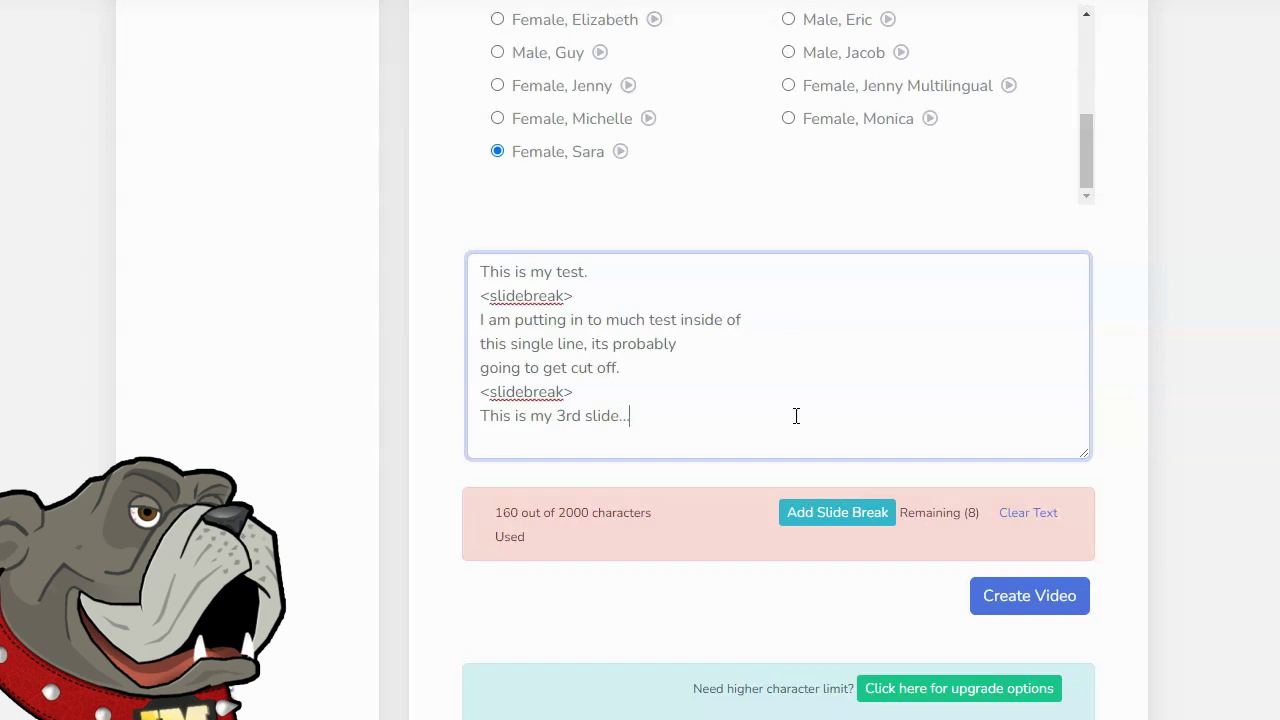
- Generate the three-slide '4th test' video with Create Video
click(1058, 595)
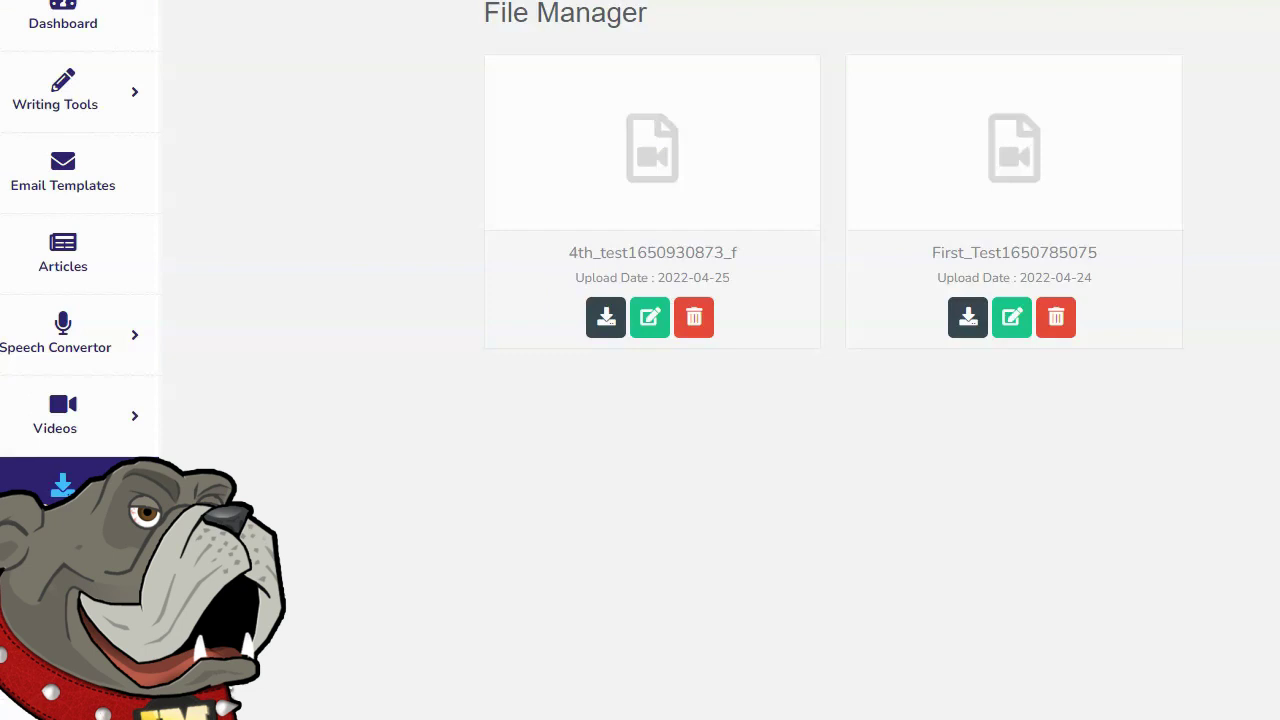
- Open the Downloads page listing 10000+ stock video links by category
click(62, 485)
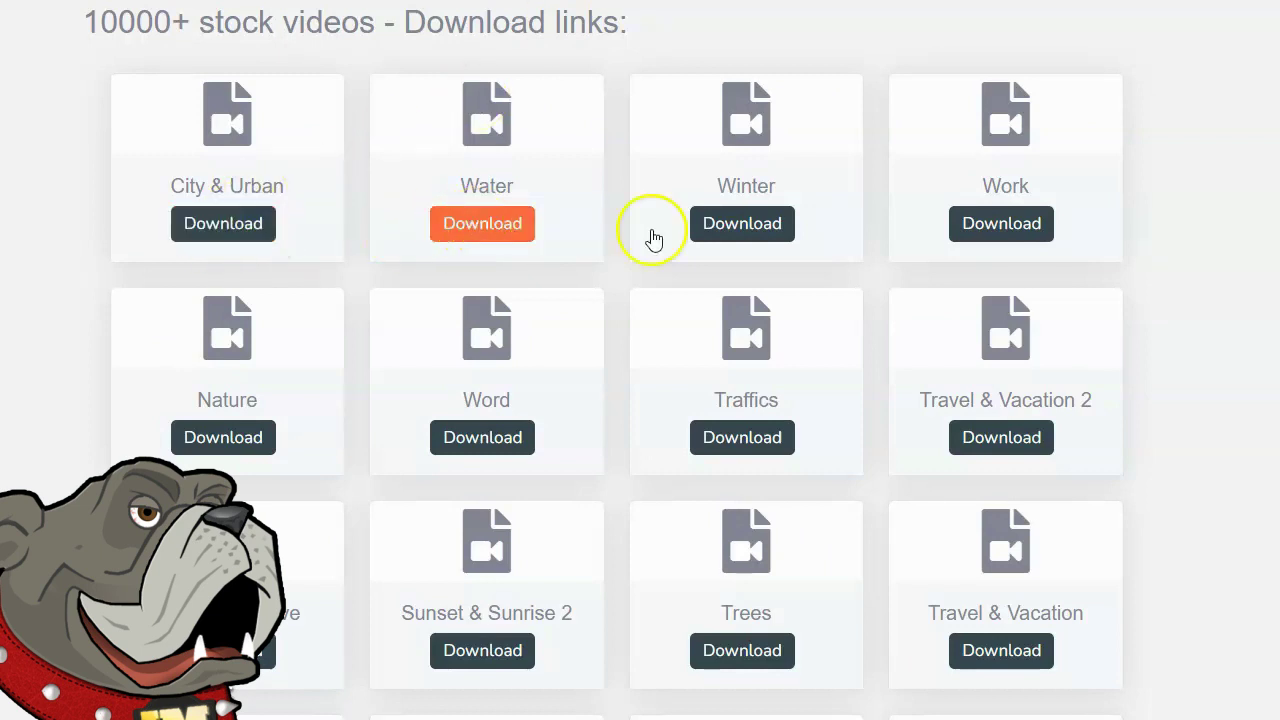
- Download the Work category stock video collection
click(960, 229)
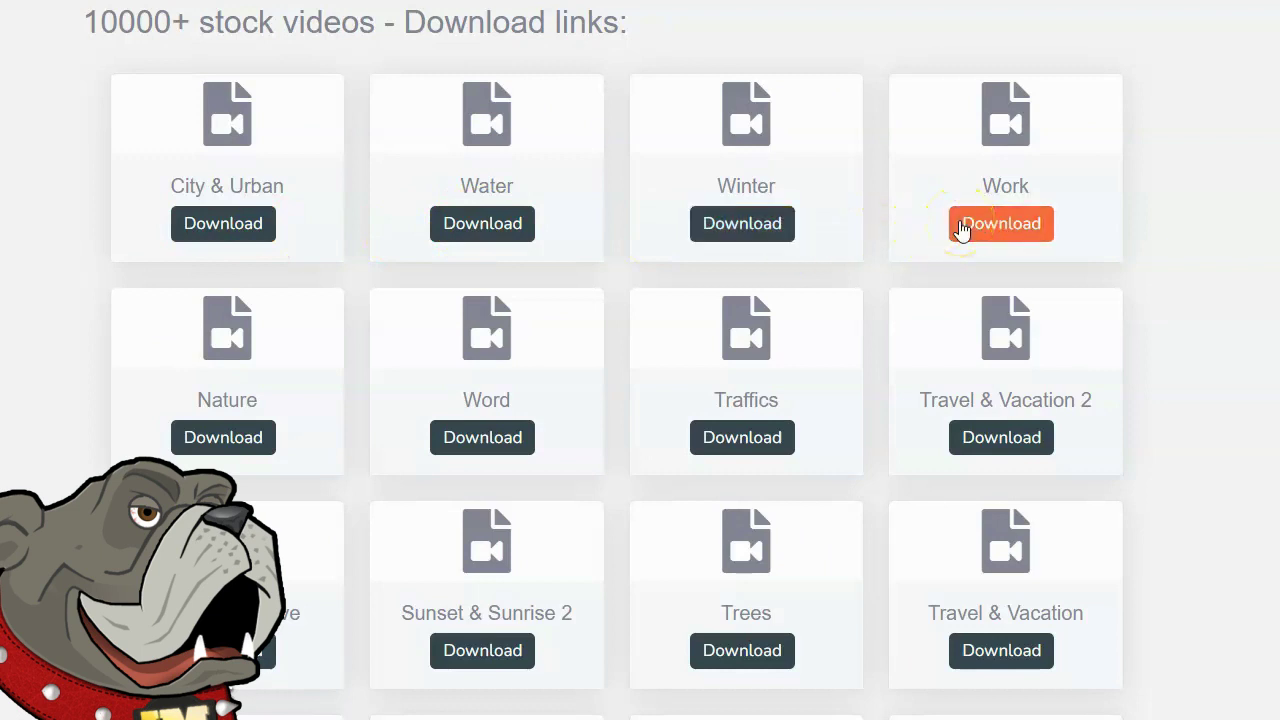